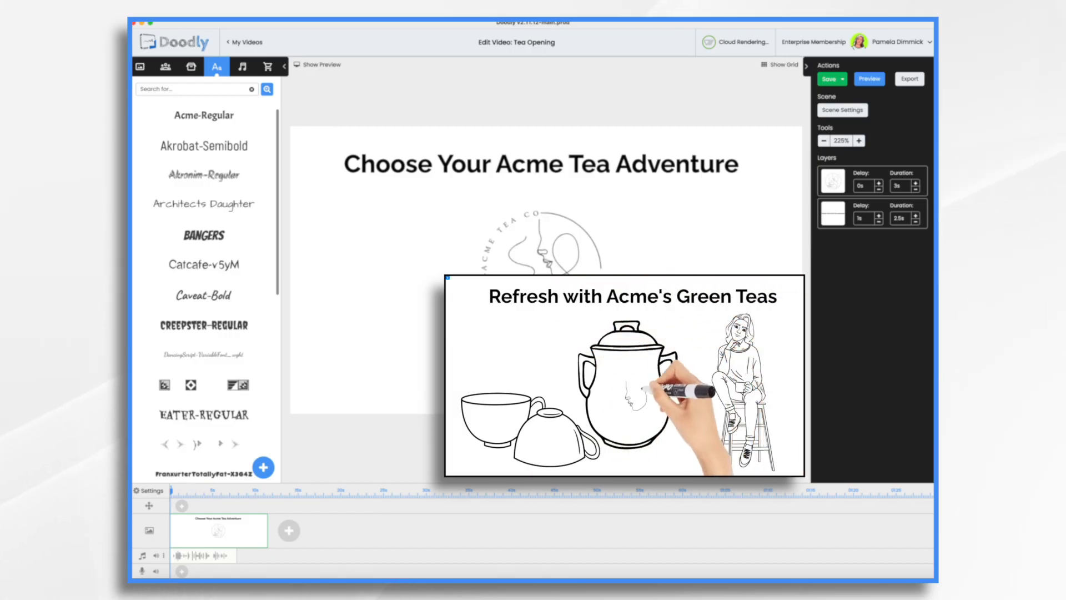
Step: Review both scenes of the Green Teas video and the first scene of the Herbal Teas video, returning to the project list
click(241, 43)
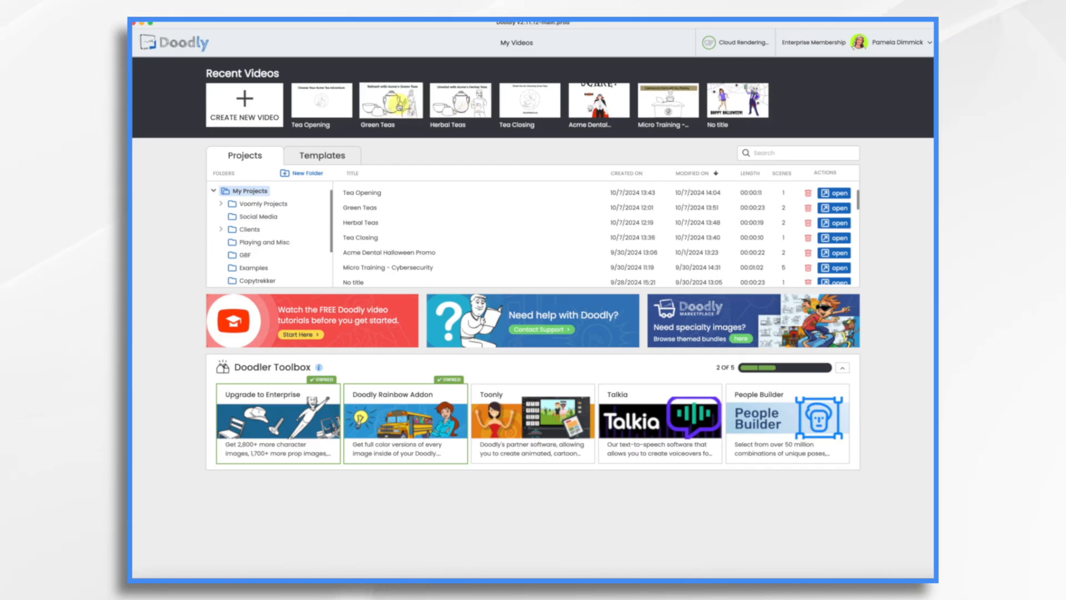
click(395, 102)
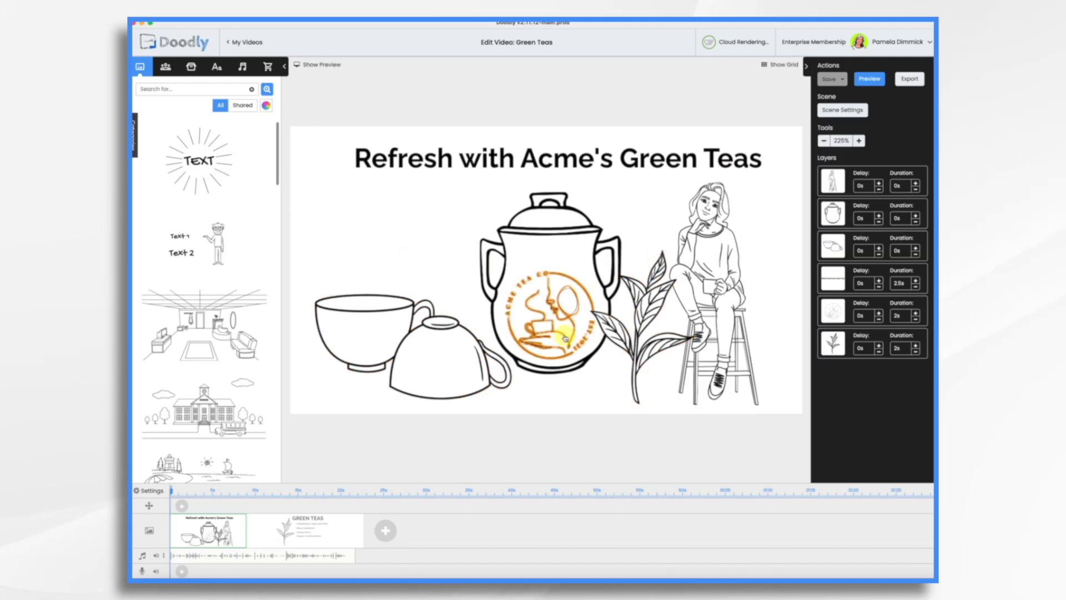
click(324, 544)
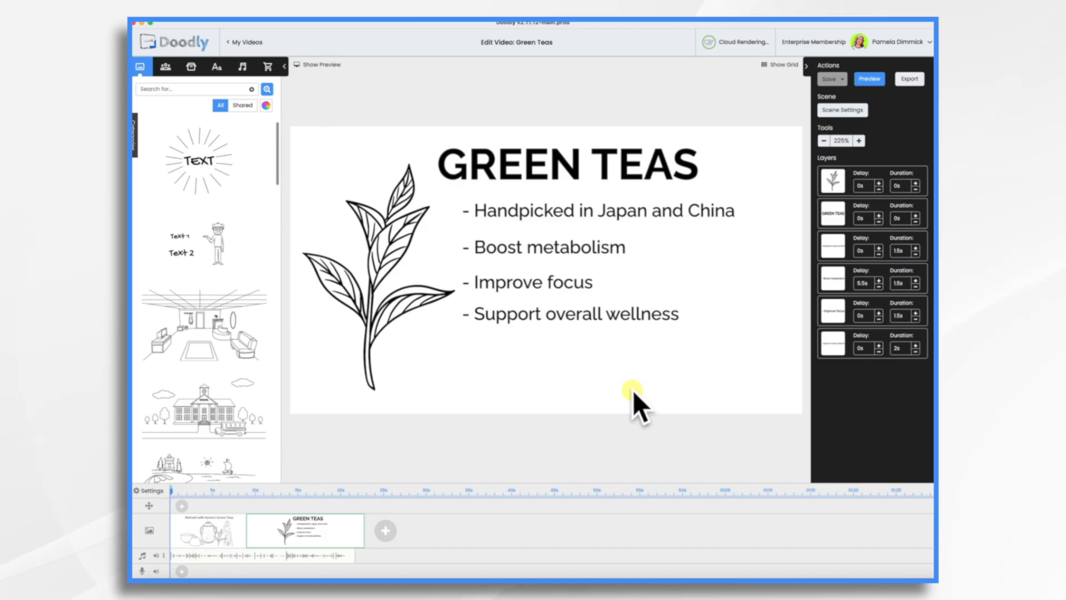
click(247, 41)
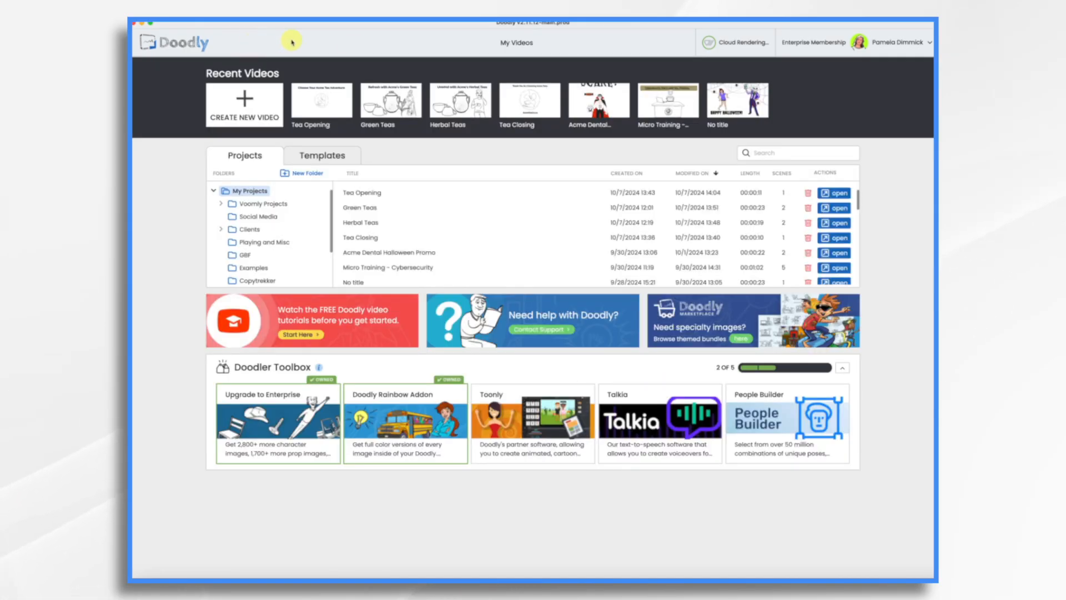
click(467, 103)
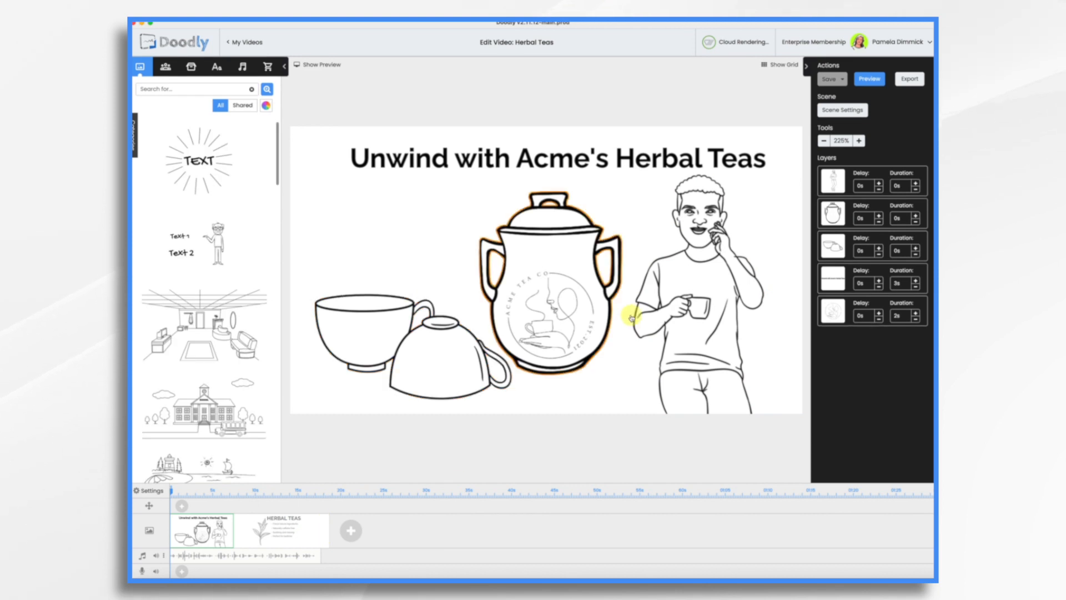
click(242, 44)
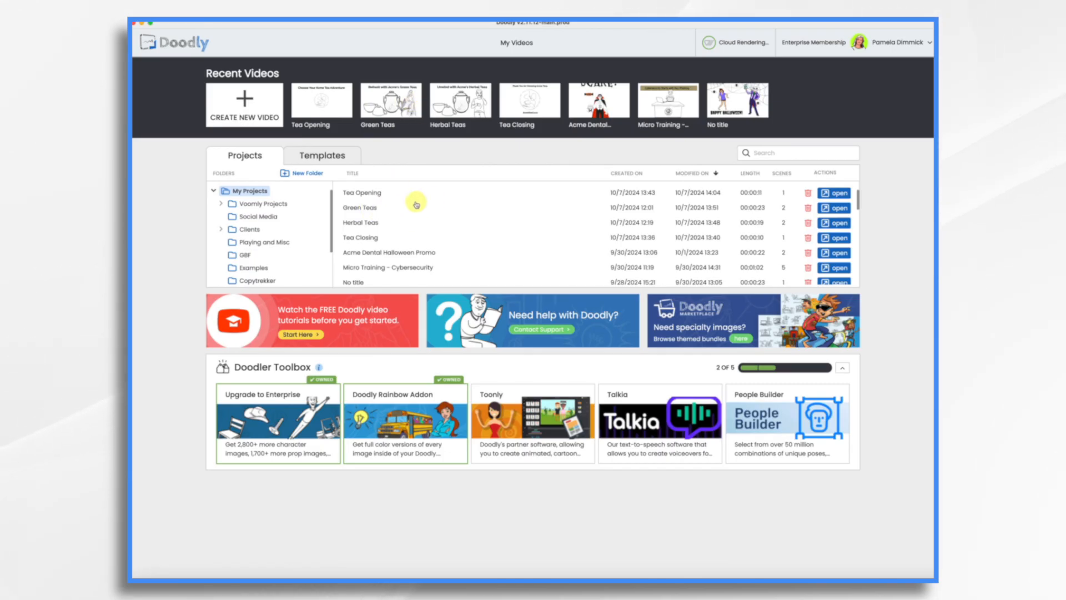
Step: Duplicate the Green Teas project and open the copy for editing with the title Black Teas
right_click(385, 211)
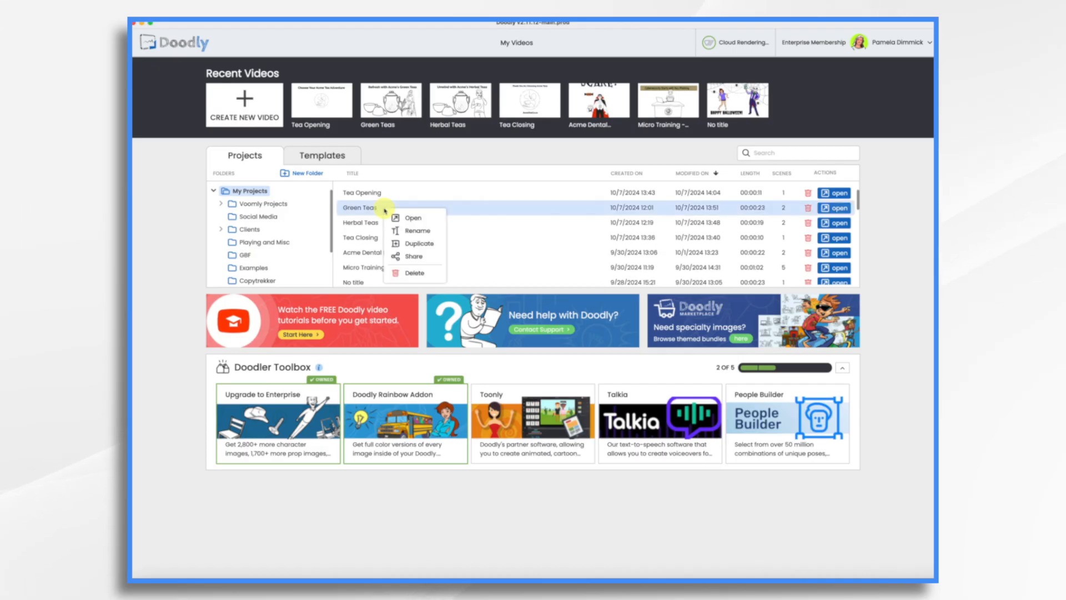
click(414, 244)
click(554, 311)
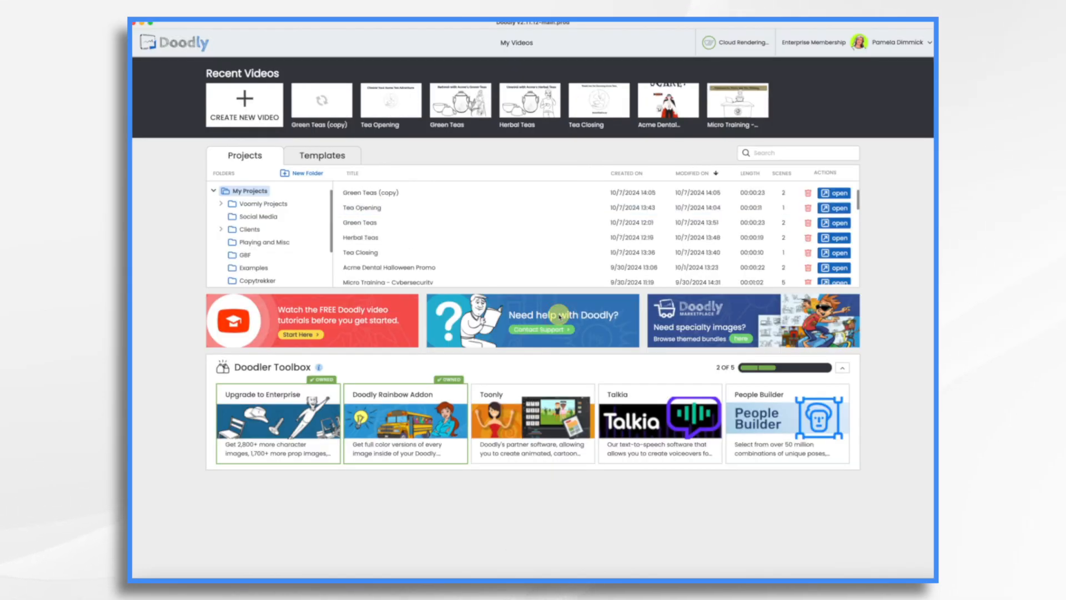
click(311, 106)
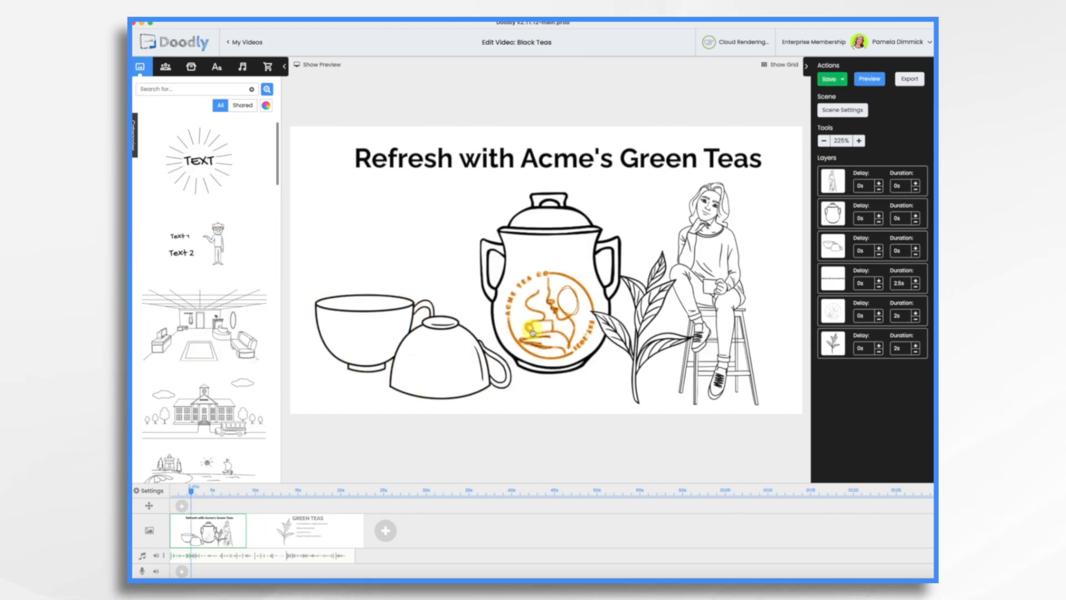
Step: Remove the existing audio clip from the music timeline
click(349, 555)
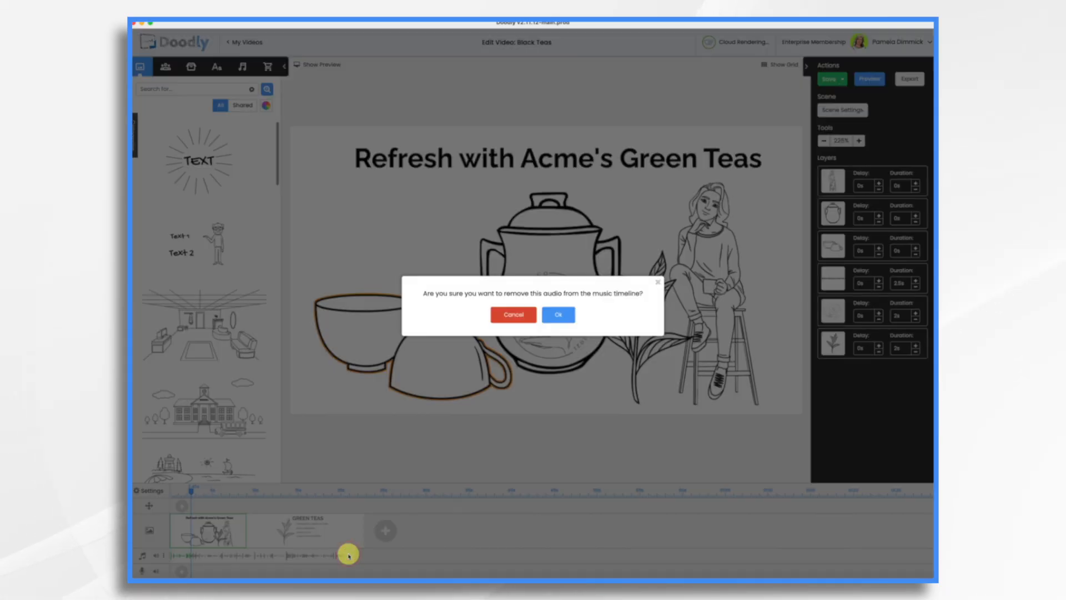
click(556, 313)
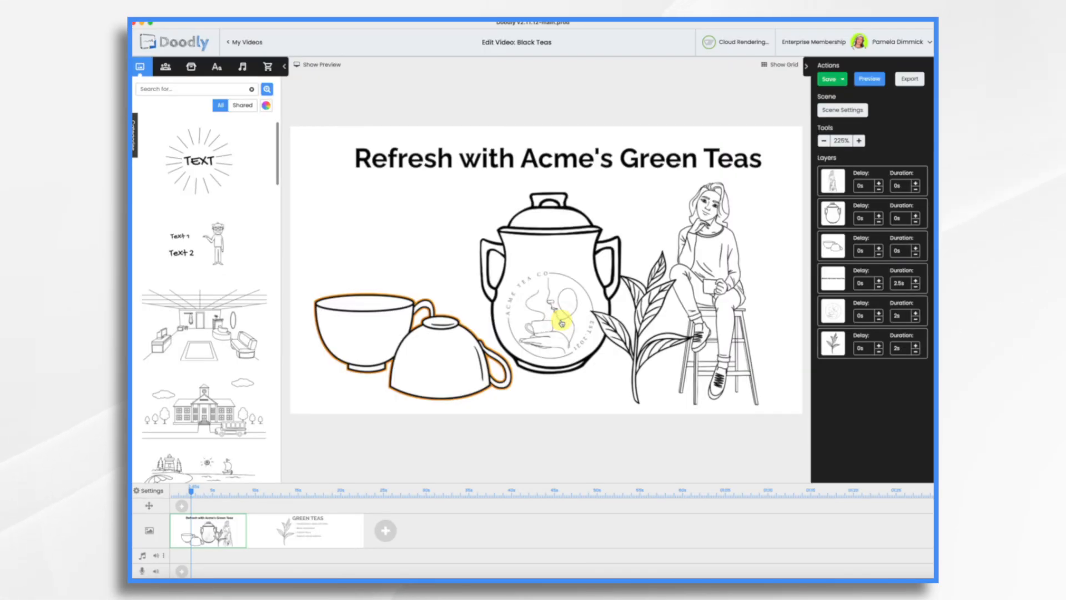
Step: Change the second scene's heading to "BLACK TEAS"
click(331, 534)
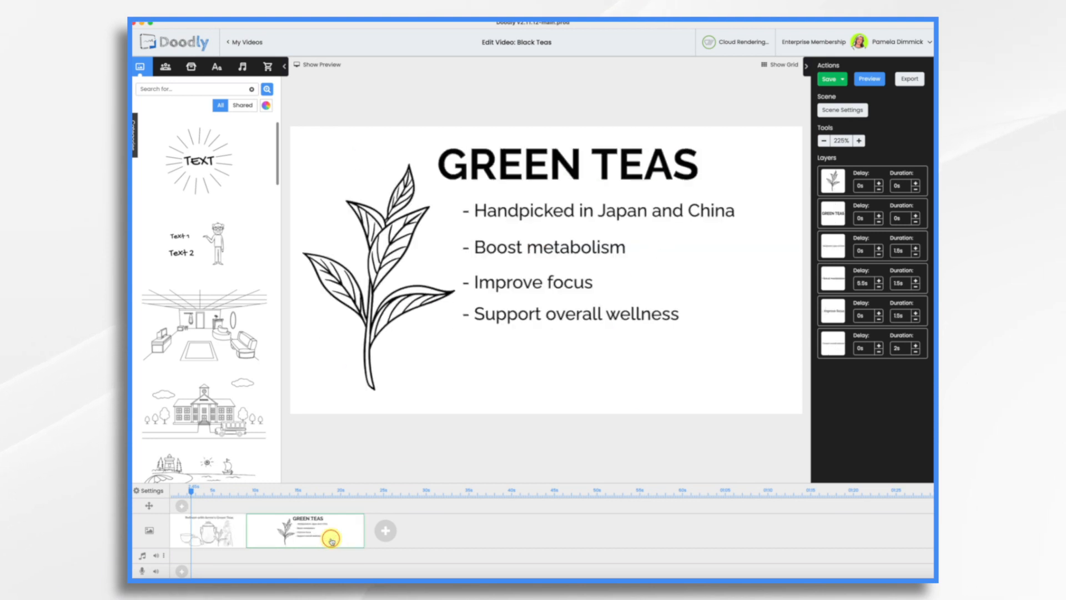
double_click(559, 163)
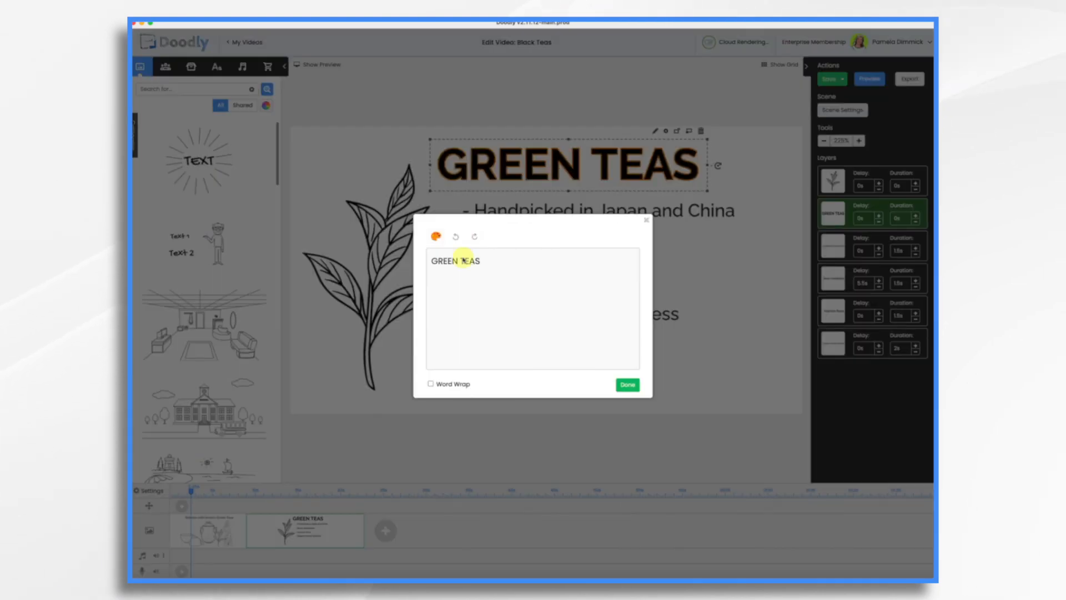
click(625, 386)
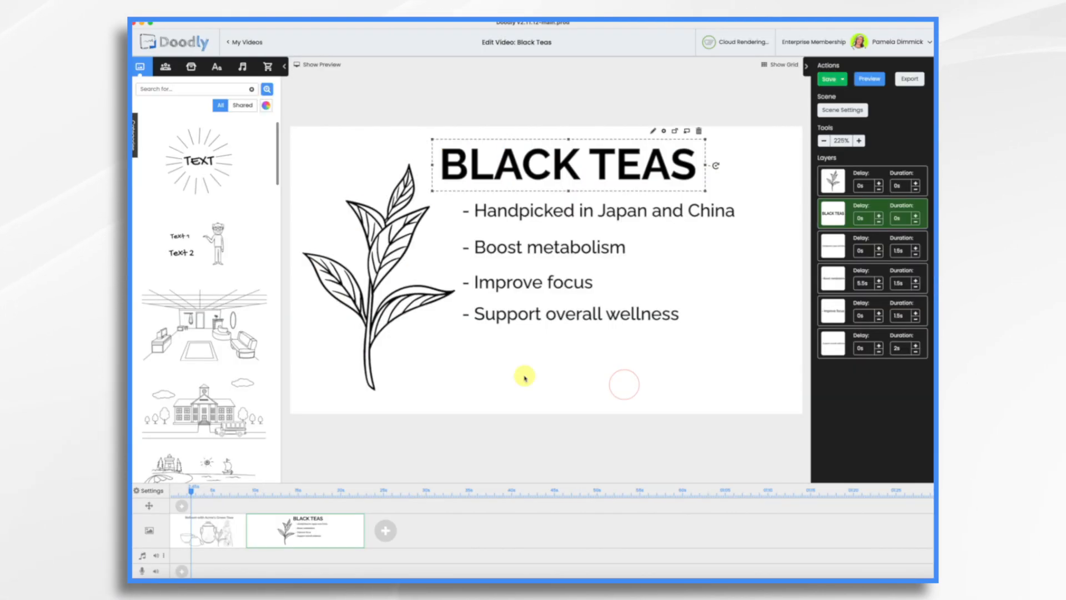
Step: Change the first scene's title to "Energize with Acme's Black Teas"
click(215, 530)
click(524, 164)
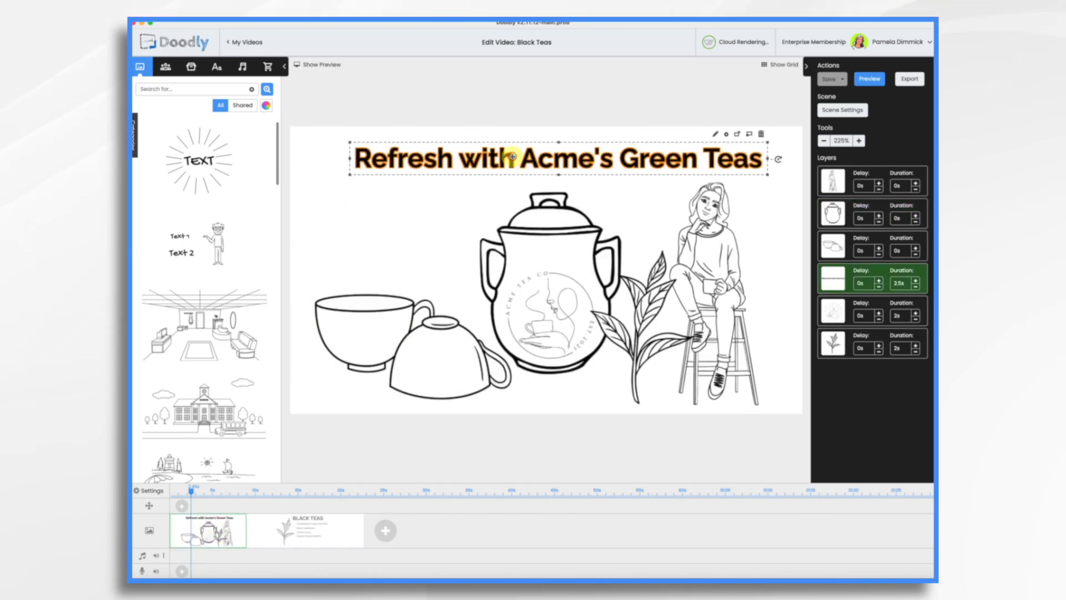
double_click(512, 158)
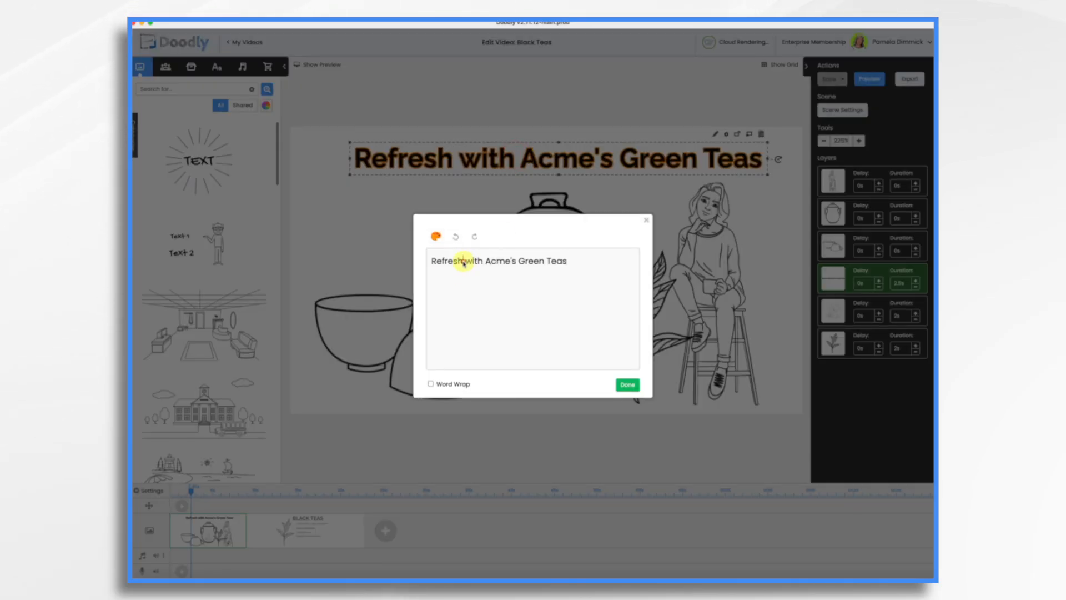
text(ck)
click(627, 384)
Step: Search the character library for "drink" and replace the woman on the stool with the Janet Drinking Coffee character
click(713, 261)
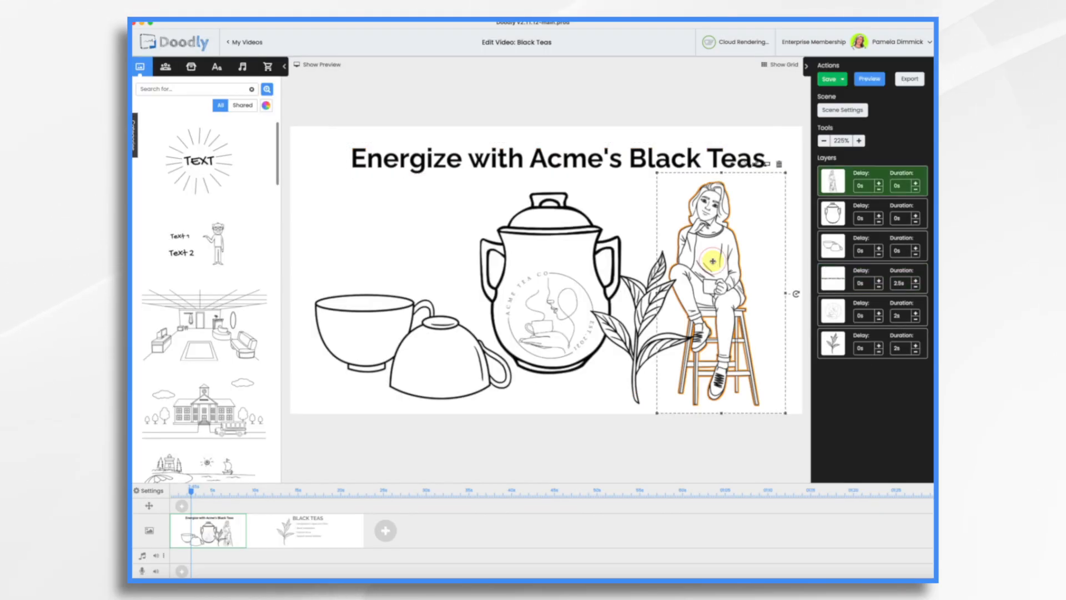
click(166, 67)
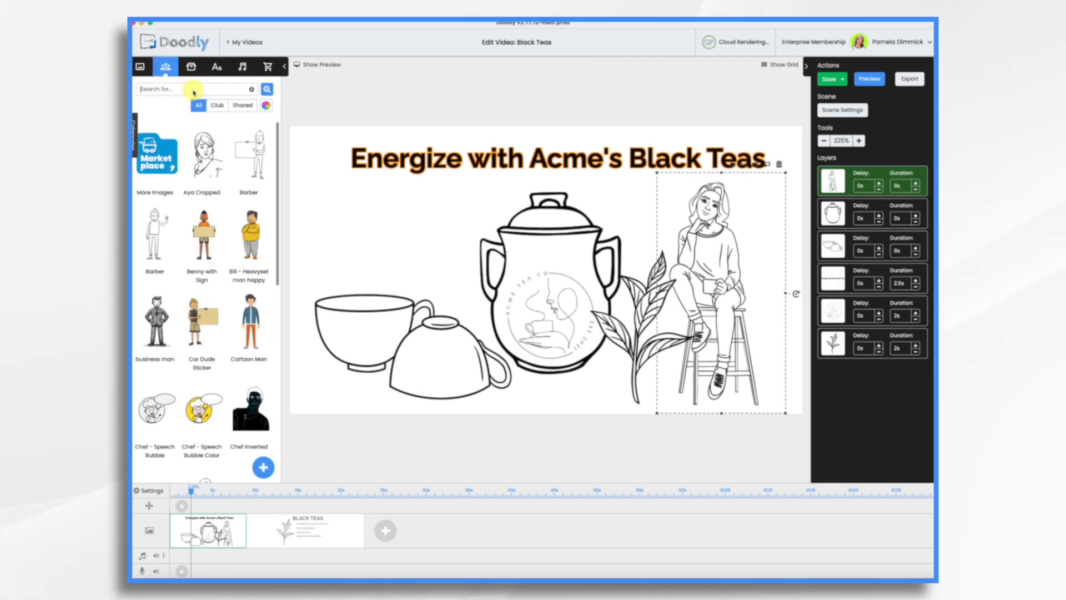
click(194, 90)
text(drink)
key(Return)
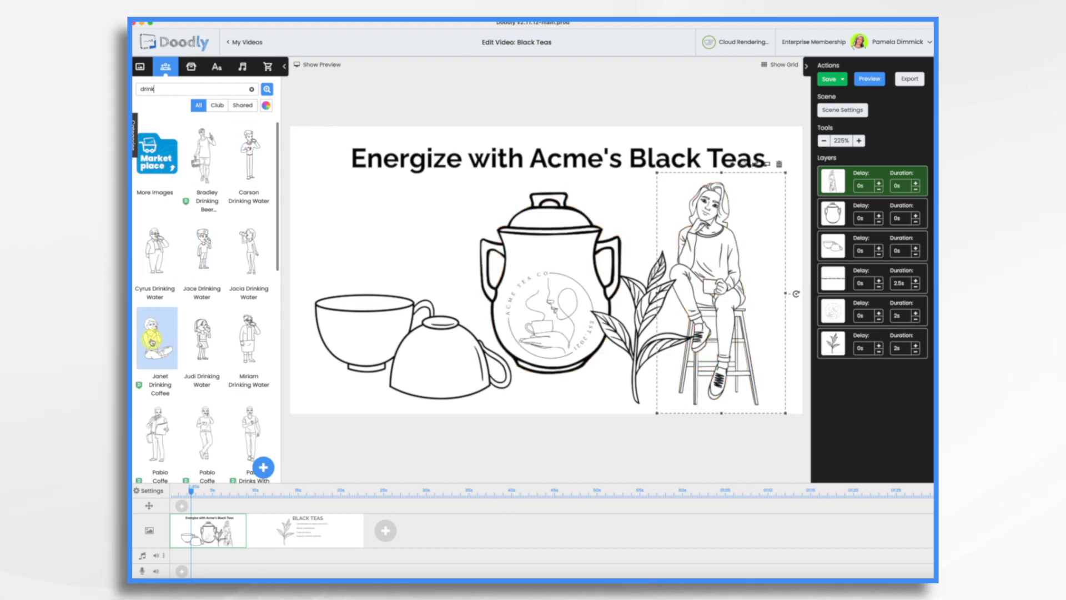
drag(153, 340, 773, 265)
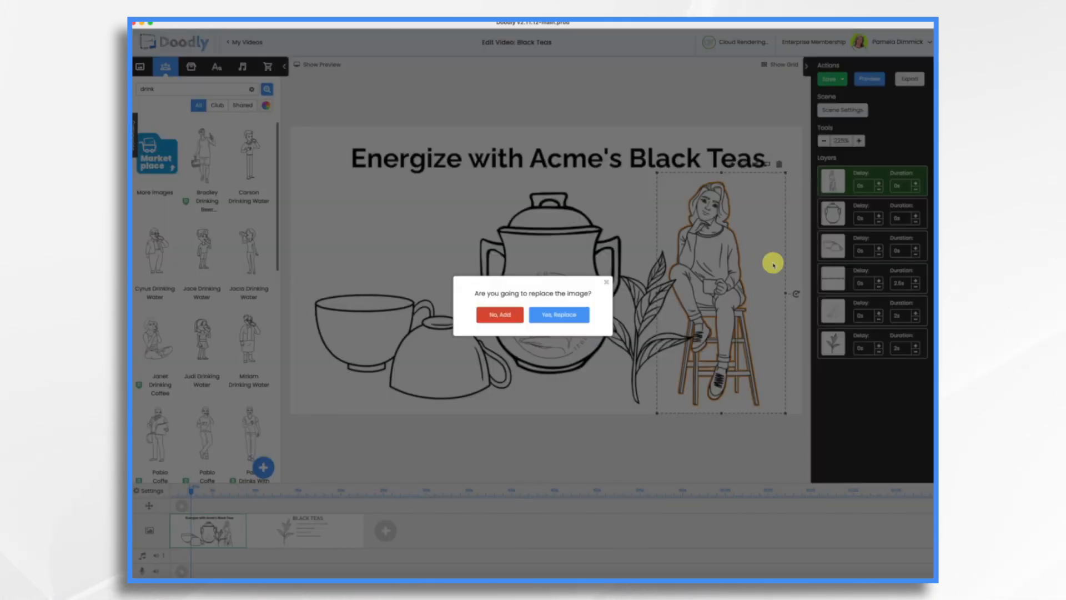
click(567, 315)
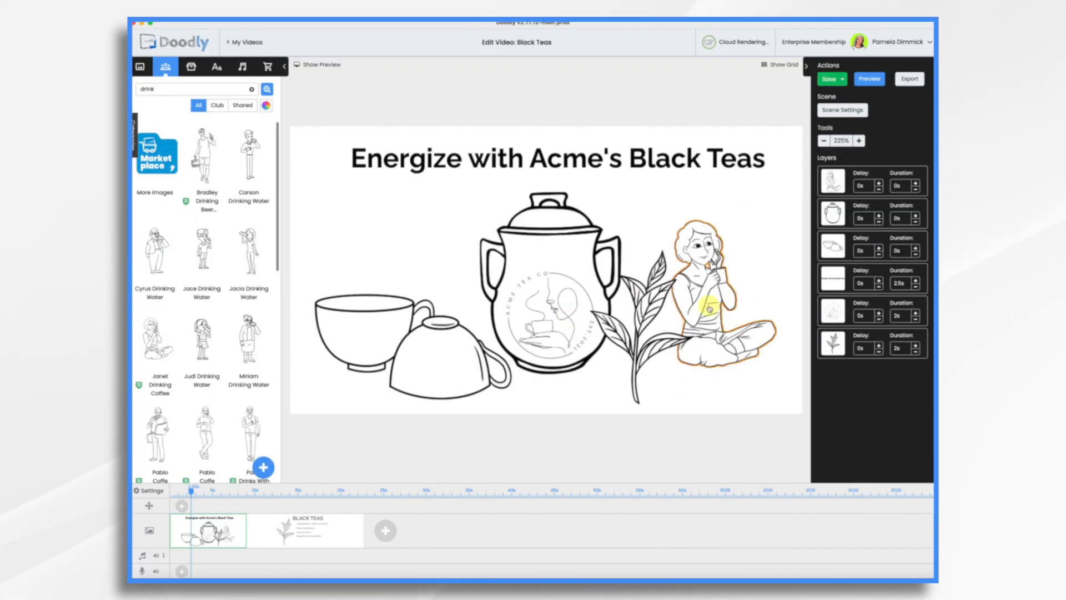
Step: Flip the seated coffee-drinking woman, then enlarge and reposition her beside the tea leaves
click(710, 307)
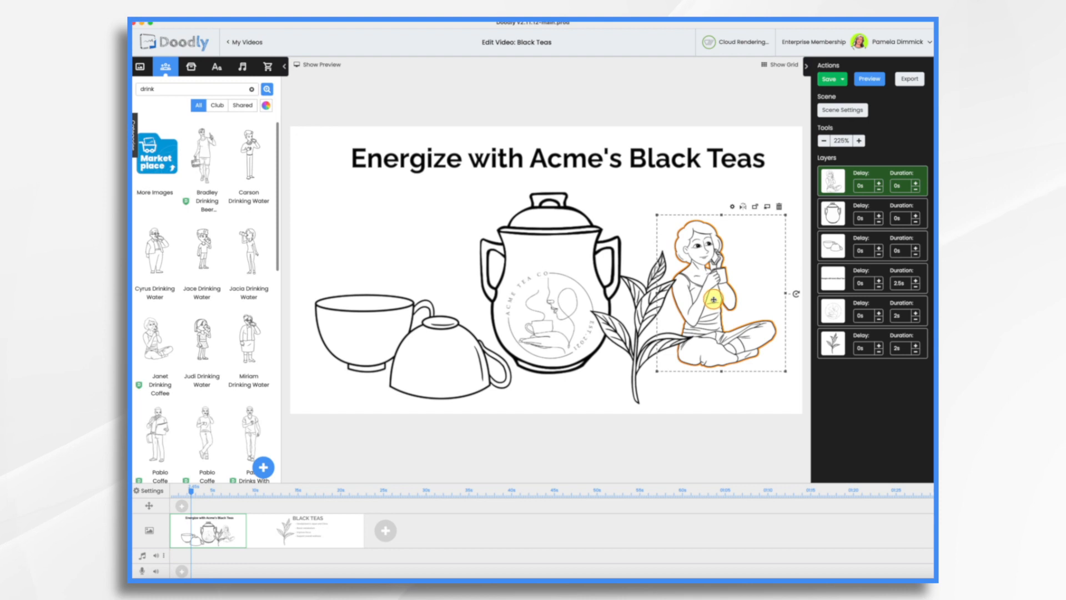
click(743, 208)
drag(721, 215, 720, 147)
drag(752, 278, 746, 313)
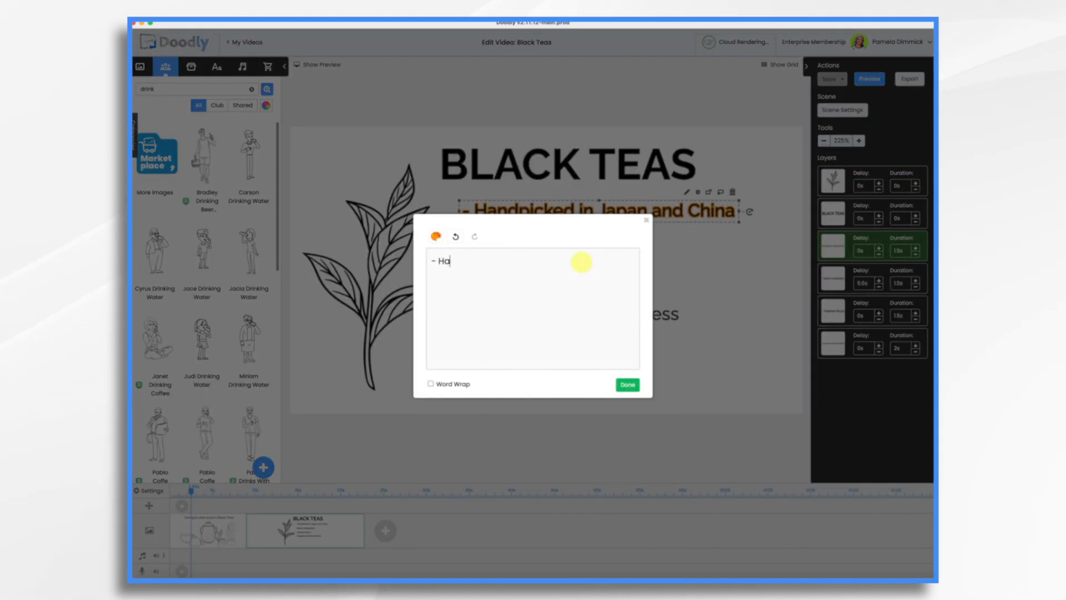
Step: Rewrite the second scene's bullets as "- Robust and full-bodied", "- Boost your energy" and "- Packed with flavor and antioxidants"
text(odied)
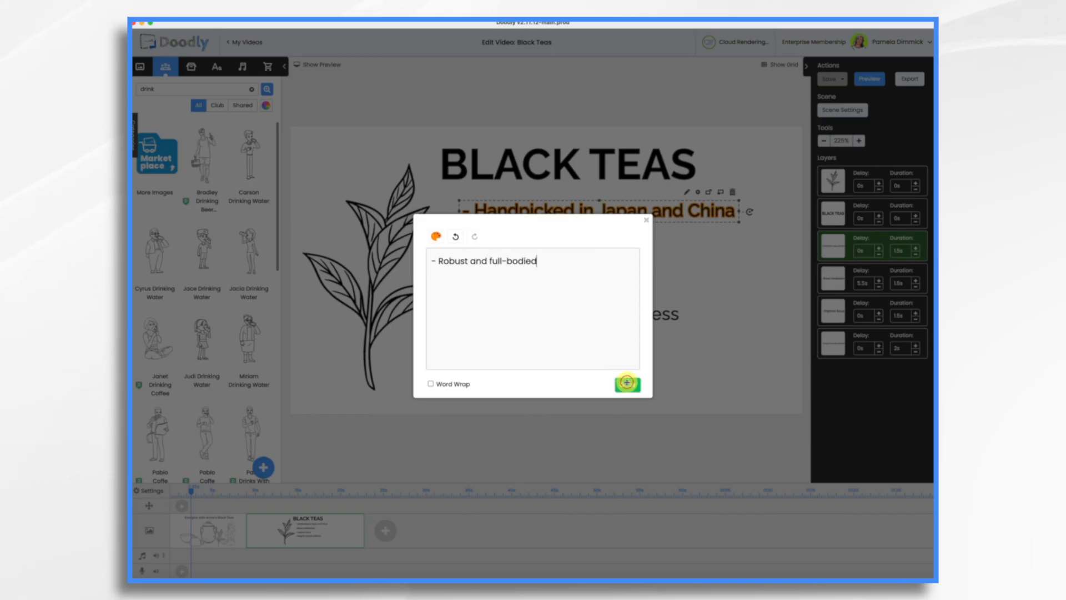
click(627, 382)
double_click(586, 249)
click(523, 261)
key(BackSpace)
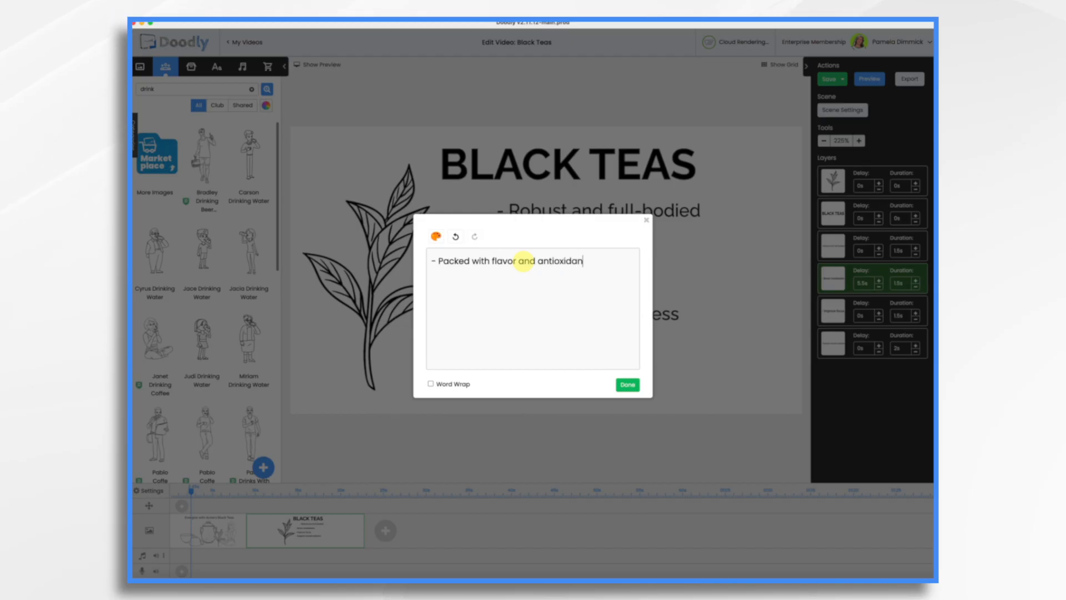
click(628, 385)
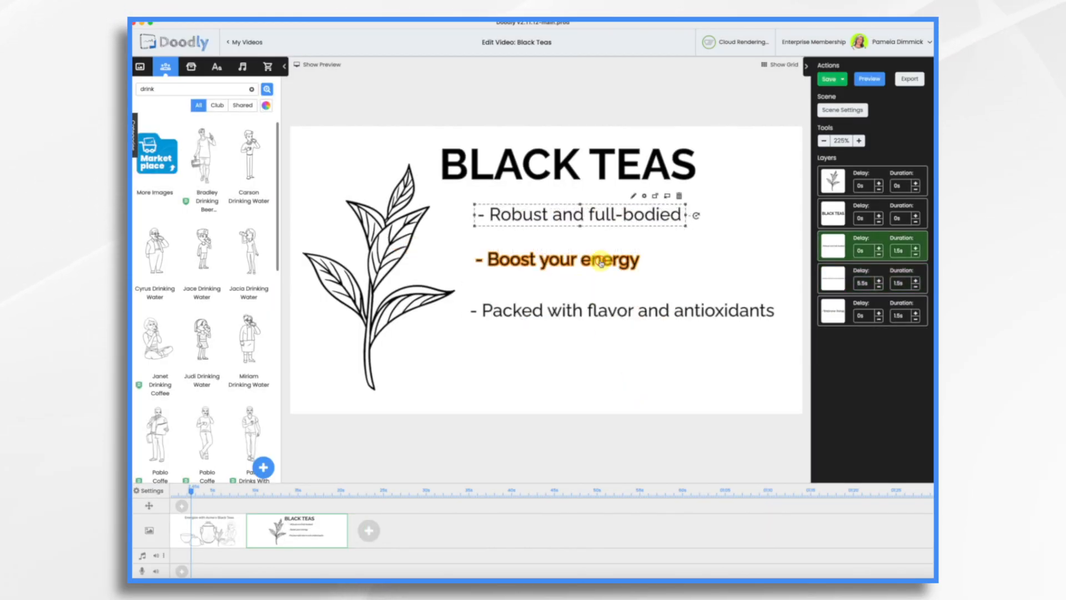
Step: Left-align the three bullet lines with each other and move the antioxidants bullet up slightly
shift+click(602, 262)
shift+click(603, 308)
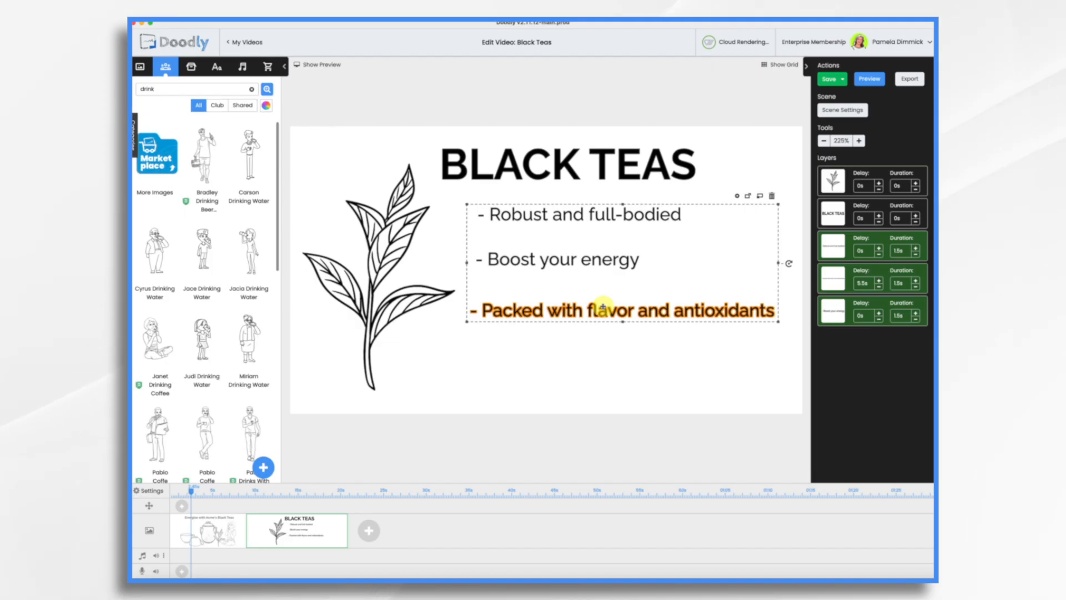
right_click(603, 307)
mouse_move(633, 426)
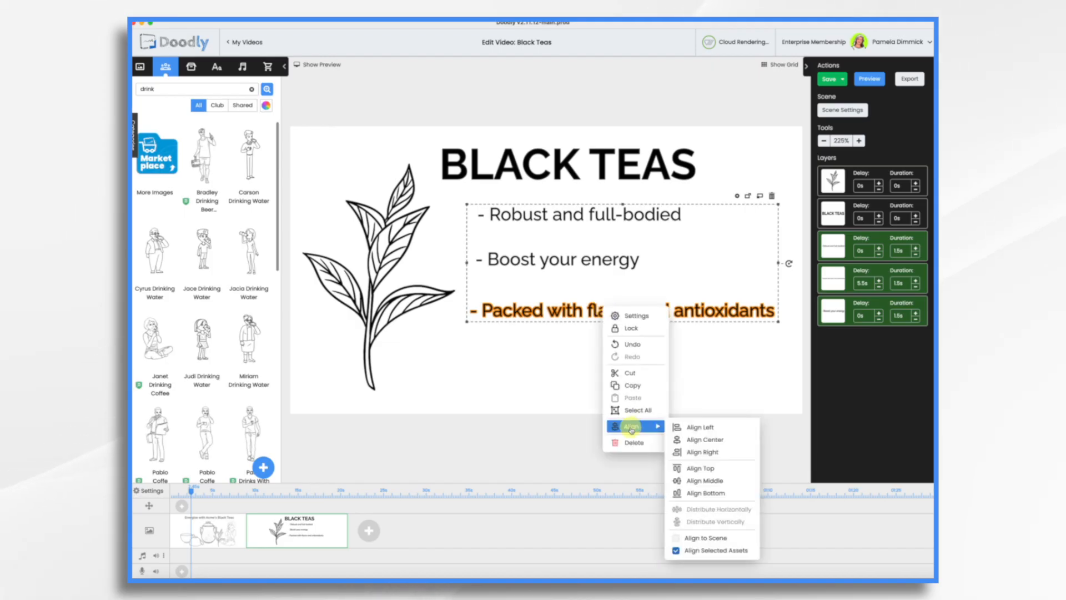
click(698, 432)
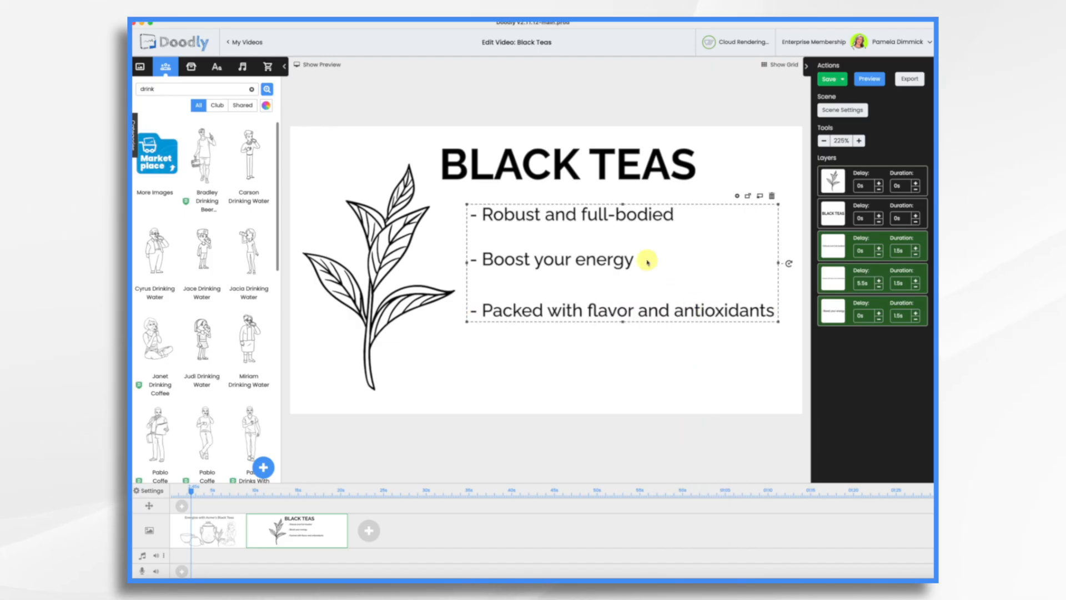
click(544, 309)
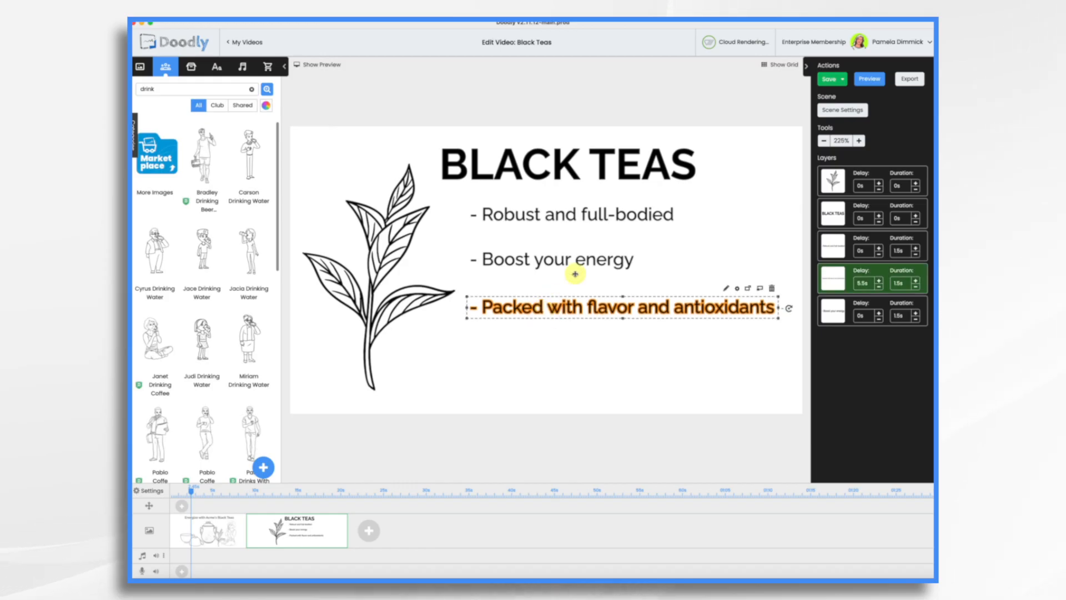
Step: Import the sound file Black teas.mp3 with the title "Black teas" and add it to the music timeline
click(242, 68)
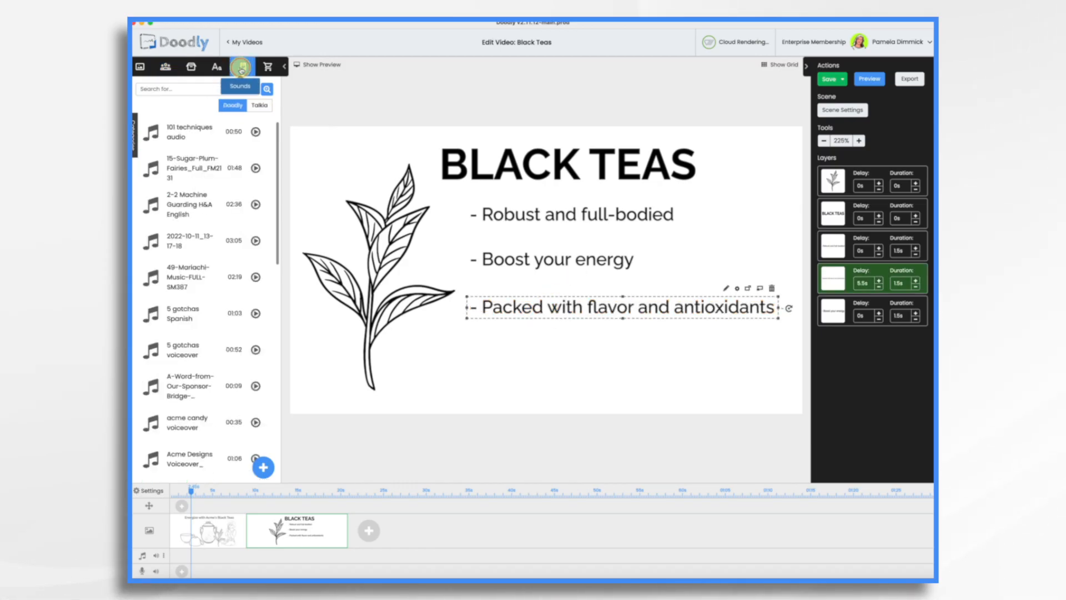
click(264, 467)
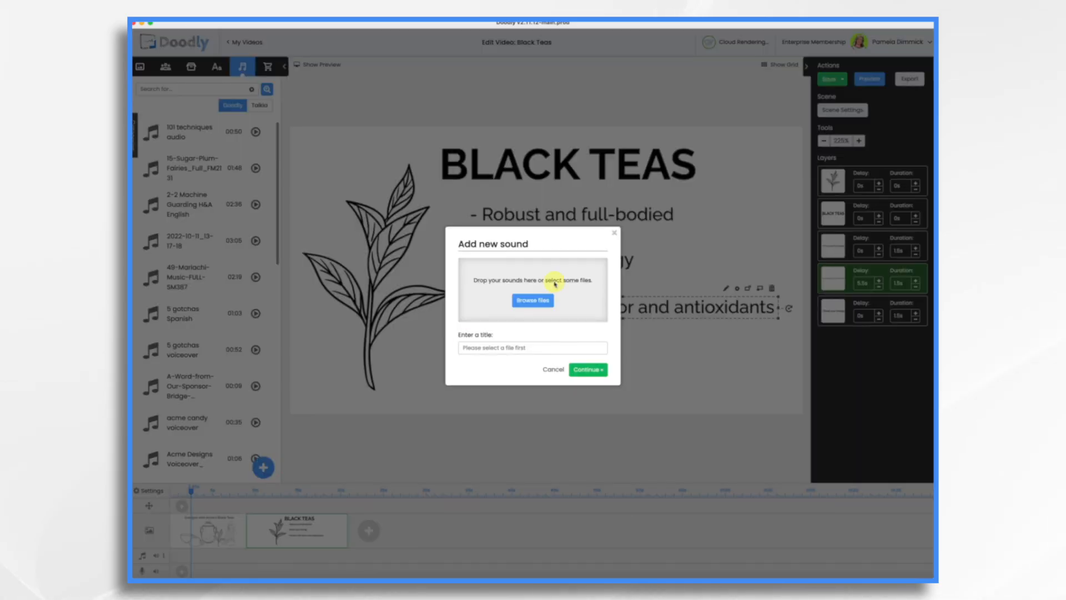
click(545, 300)
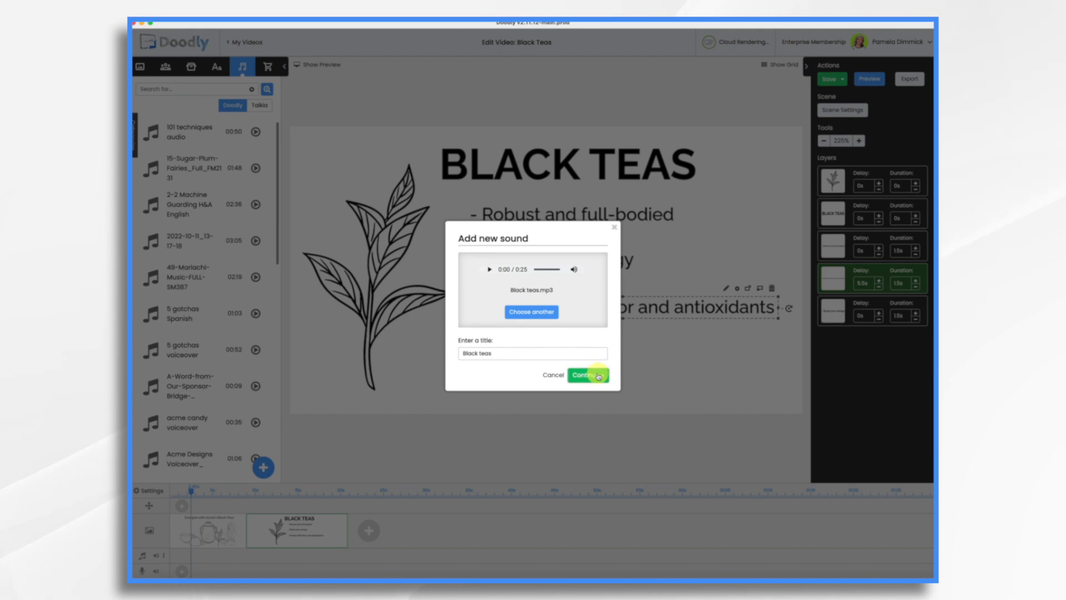
click(599, 376)
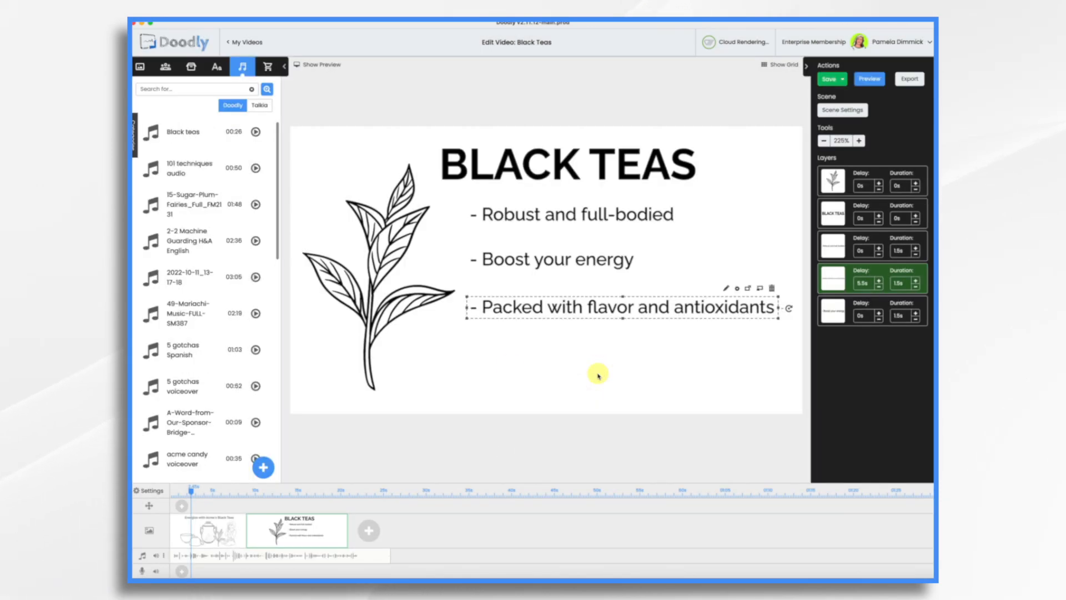
Step: Show the preview beside the canvas and play the first scene to check its timing against the voiceover
click(314, 66)
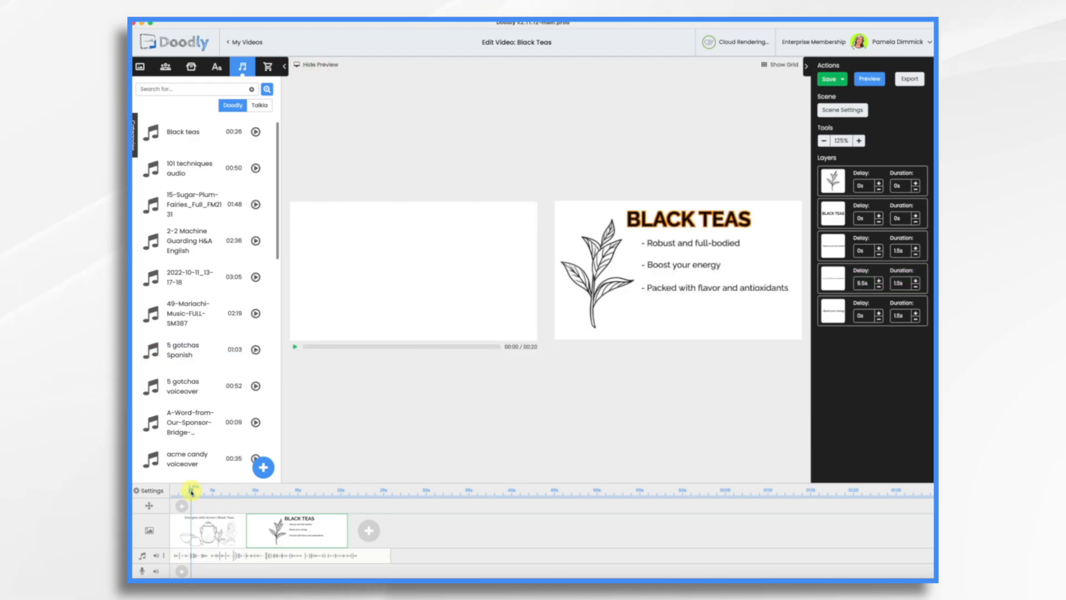
click(294, 349)
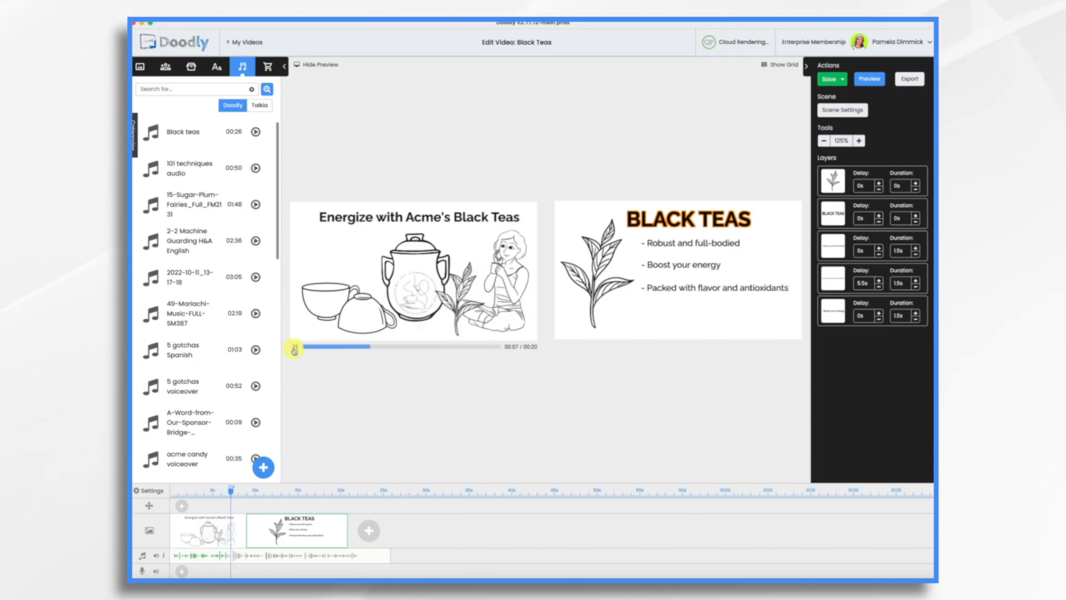
click(294, 349)
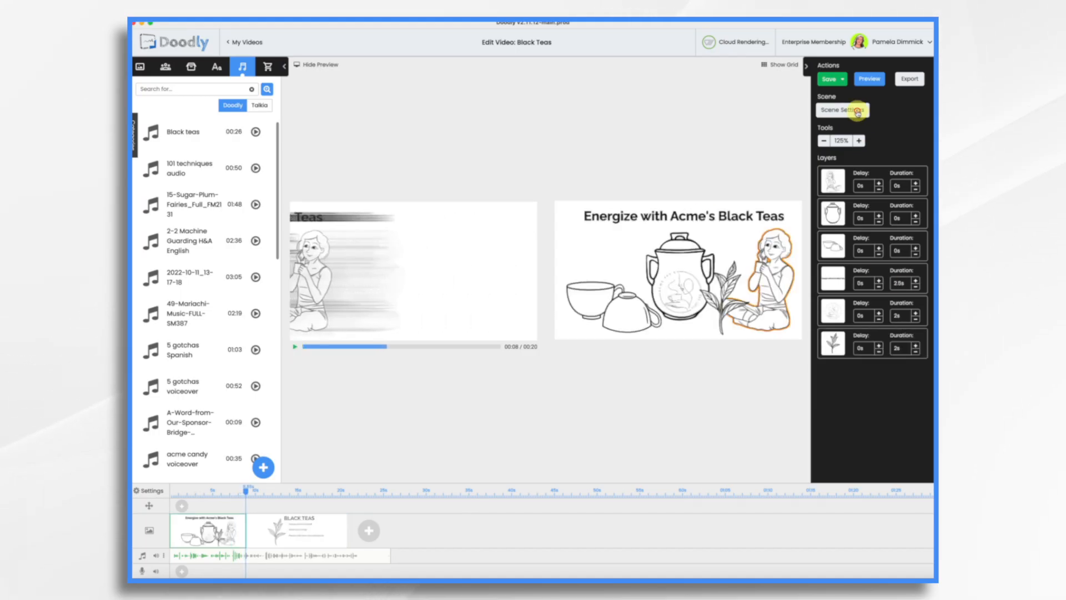
Step: Shorten the first scene's extra time, and set the second scene's antioxidants line to a 2.5 s delay and 3 s duration
click(857, 111)
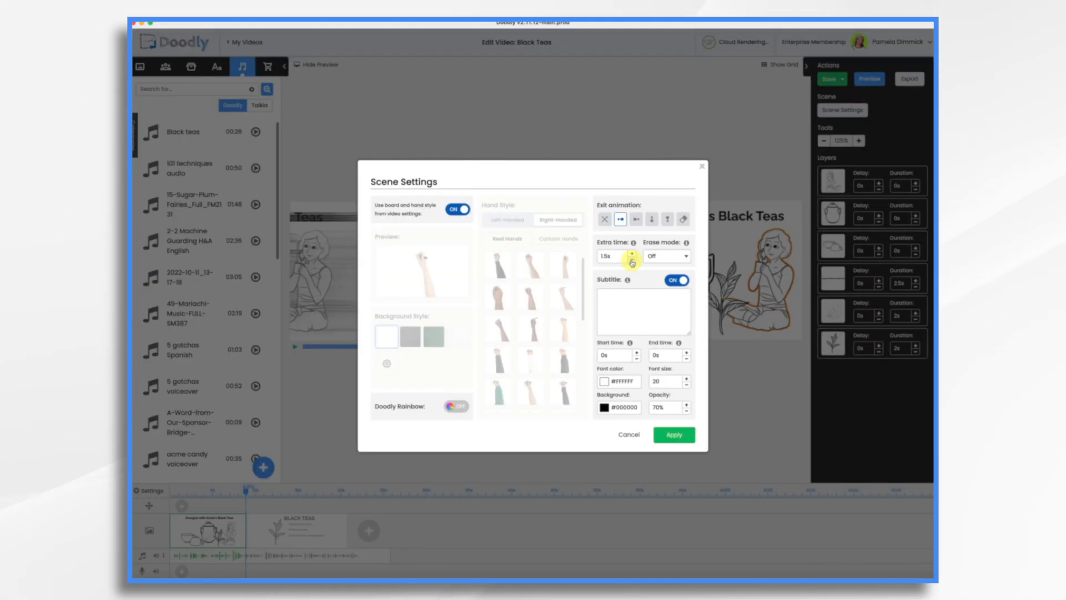
click(632, 259)
click(676, 438)
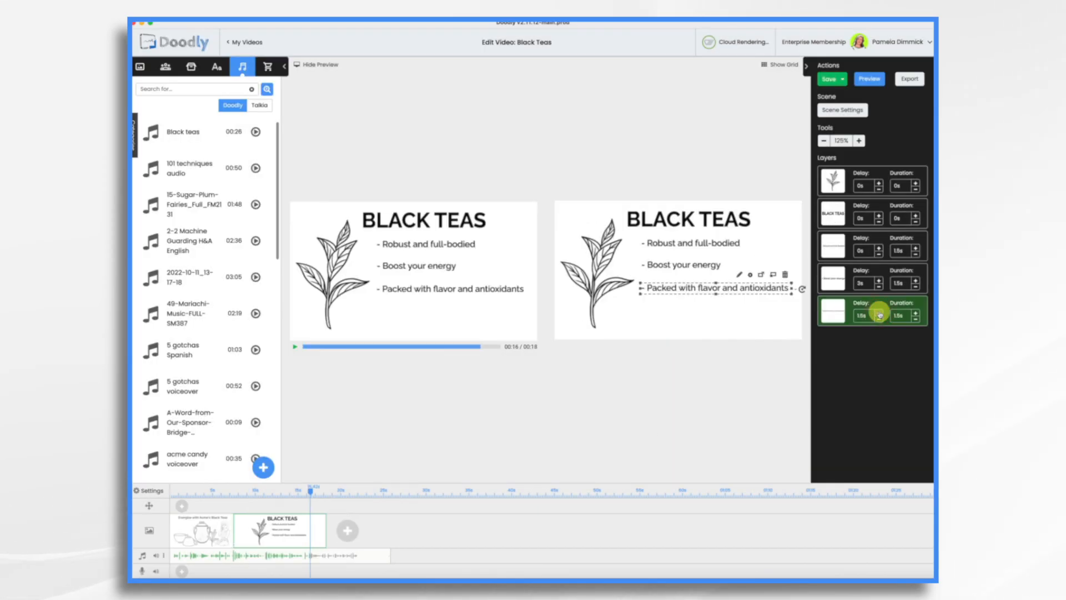
click(878, 312)
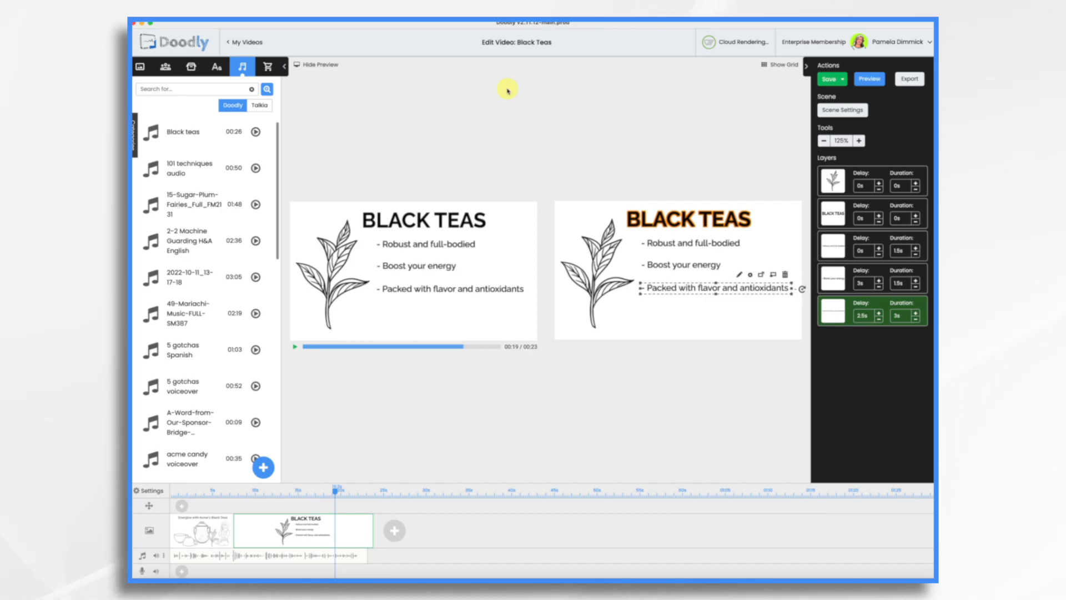
Step: Save the video and export it to Voomly at 720p (1280x720), 30 FPS and maximum quality
click(911, 79)
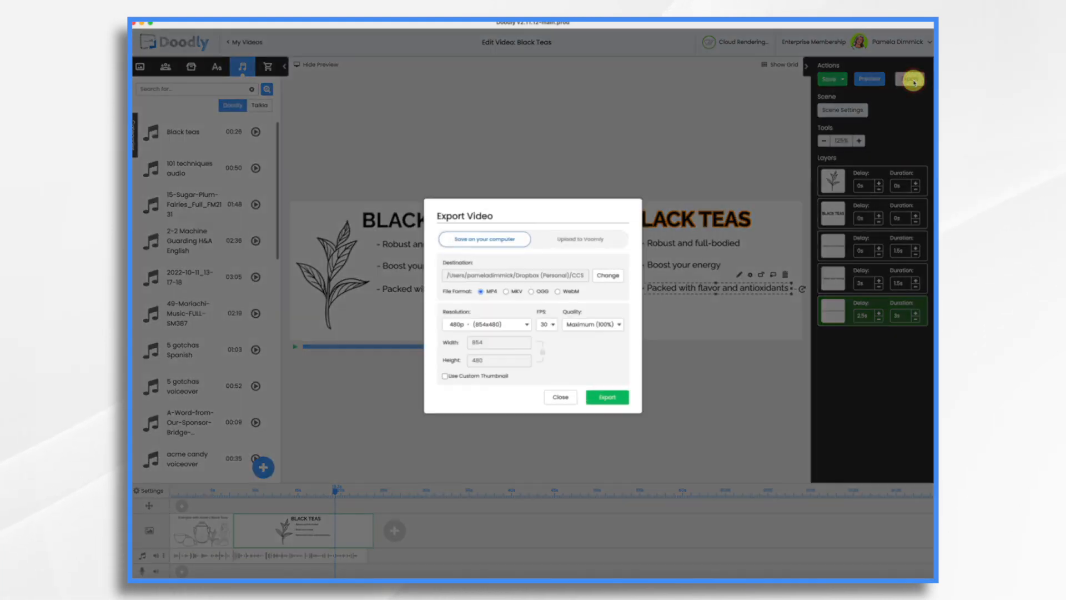
click(590, 241)
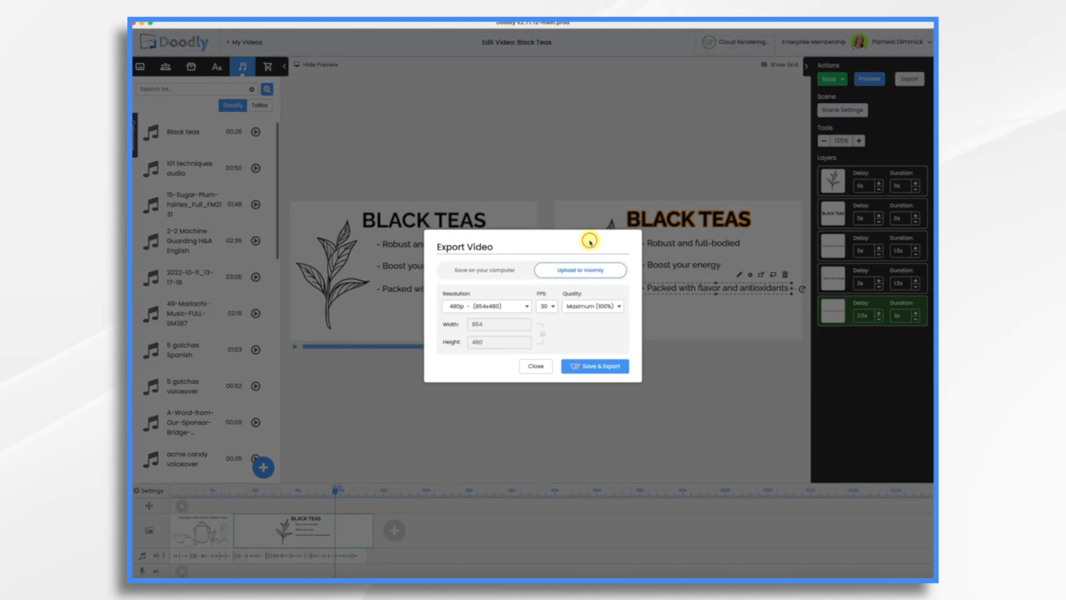
click(493, 309)
click(493, 321)
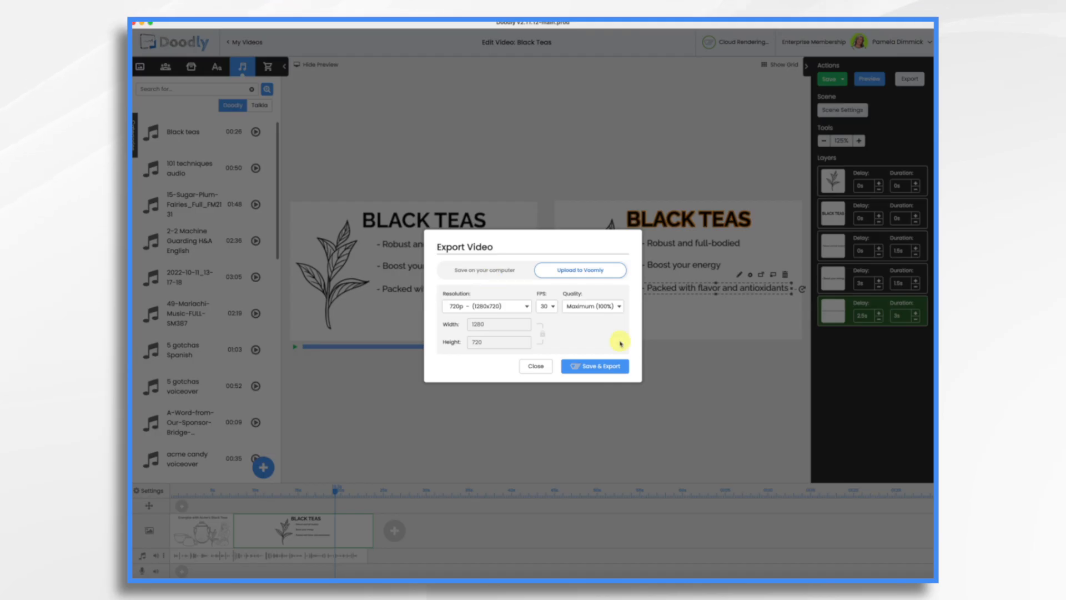
click(608, 368)
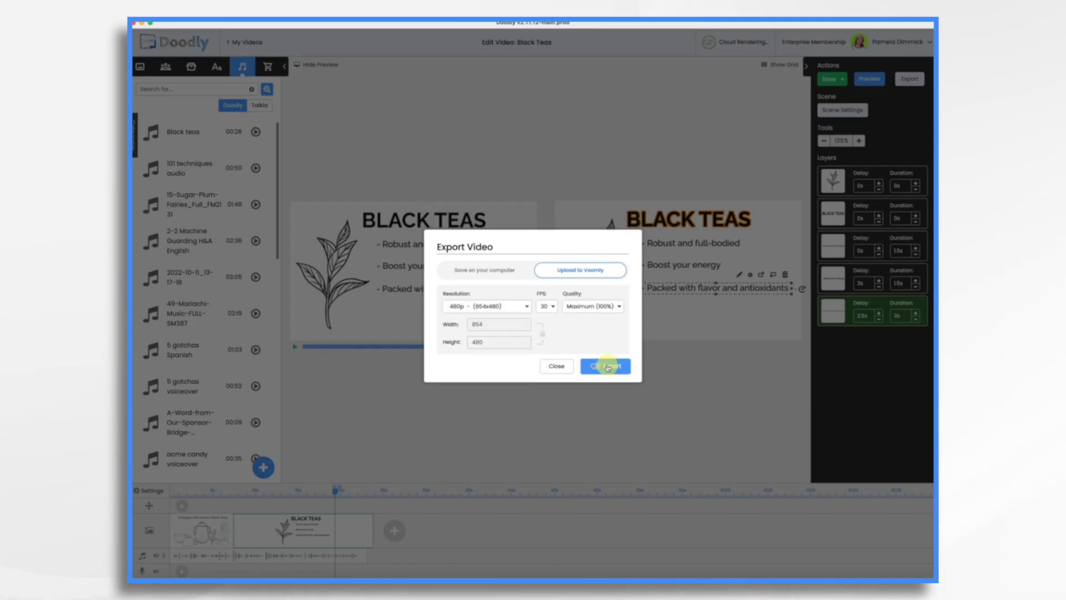
click(557, 366)
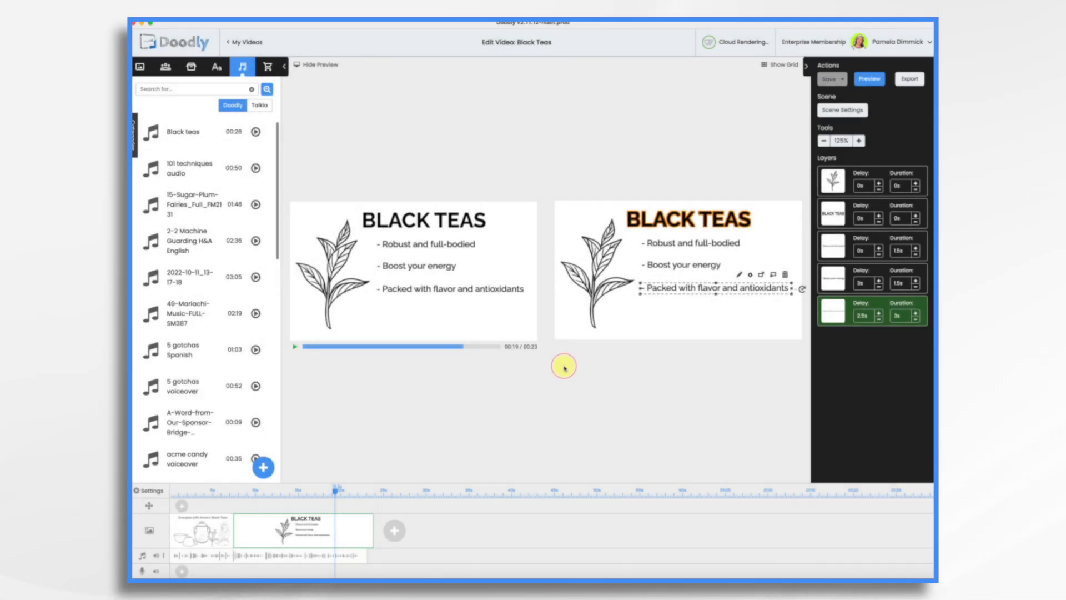
Step: Open the finished Black Teas cloud render in Voomly's Doodly Movies folder
click(710, 46)
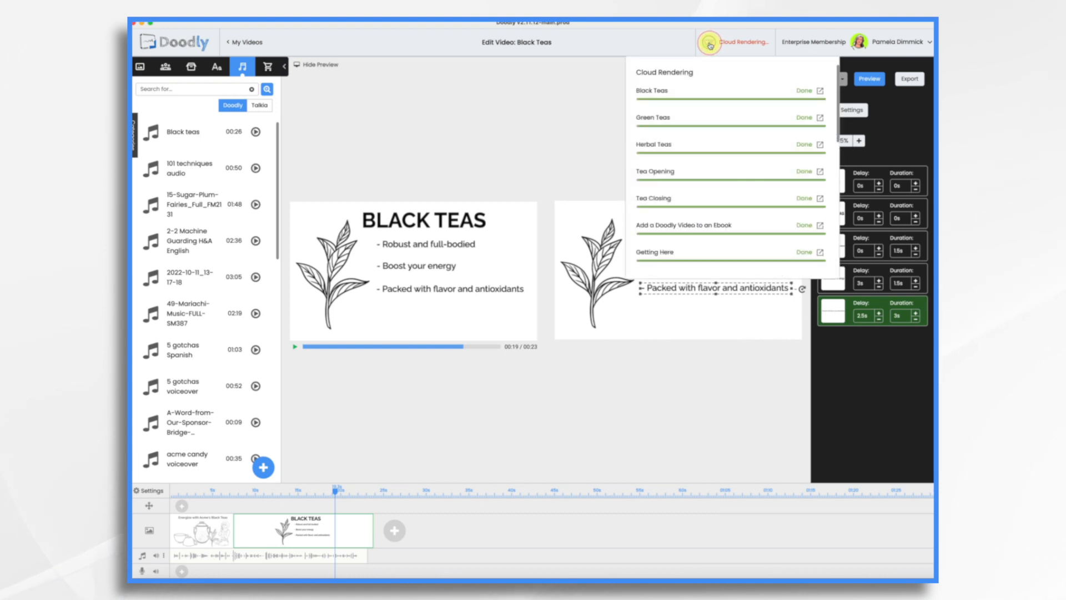
click(822, 95)
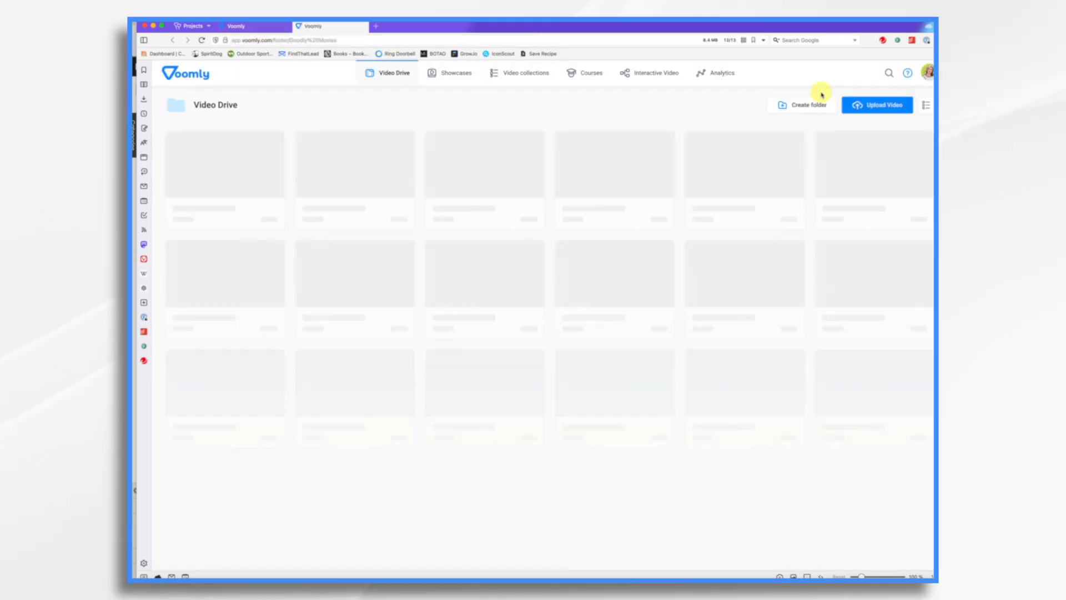
mouse_move(349, 210)
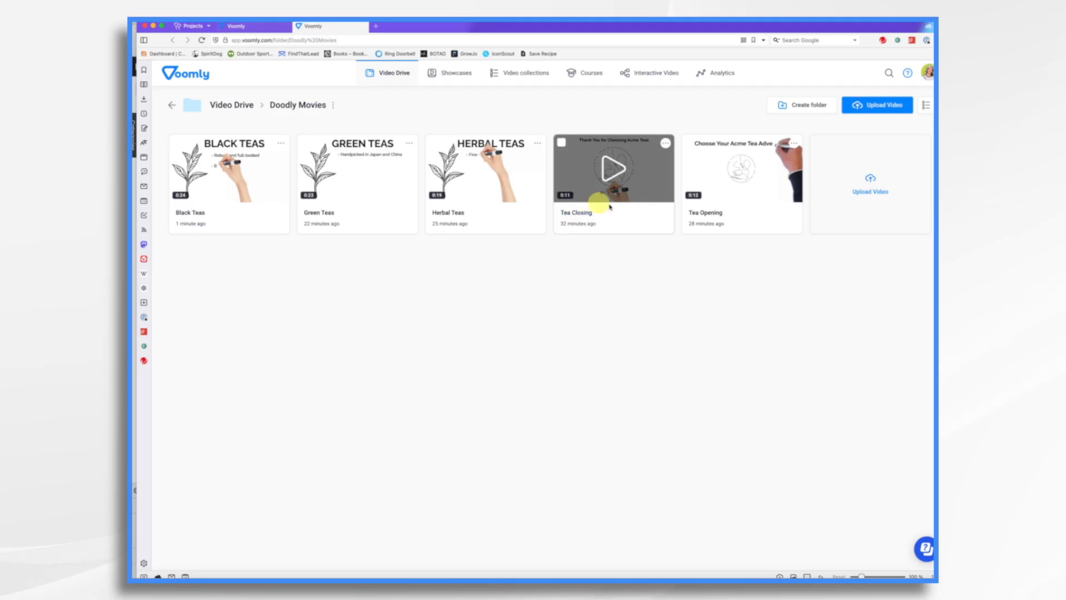
Step: Create a new interactive video named "Acme Tea Company Product Promo" and give it a description
click(628, 75)
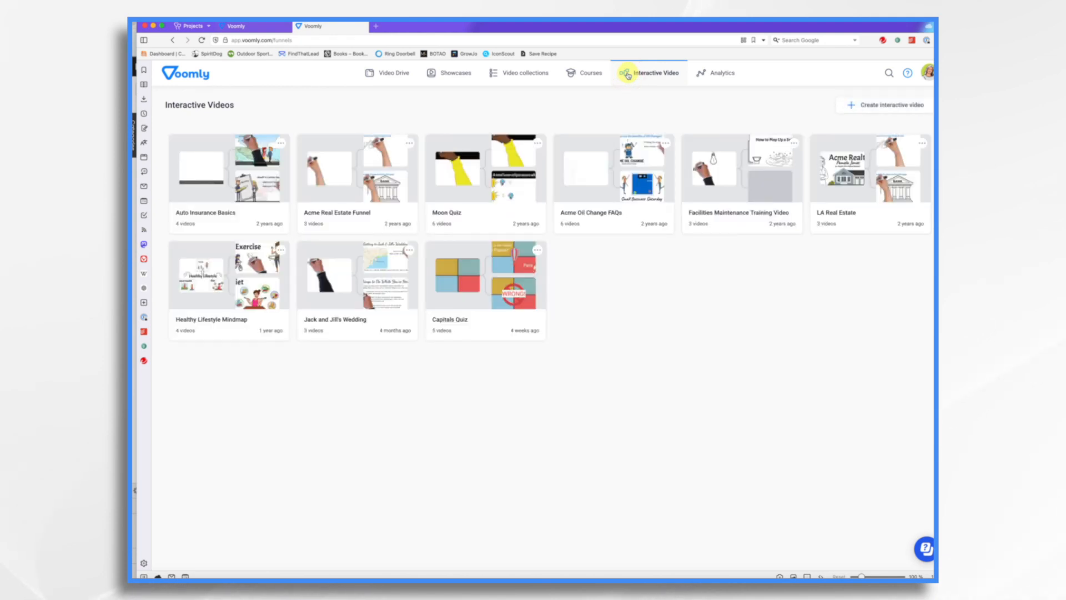
click(860, 106)
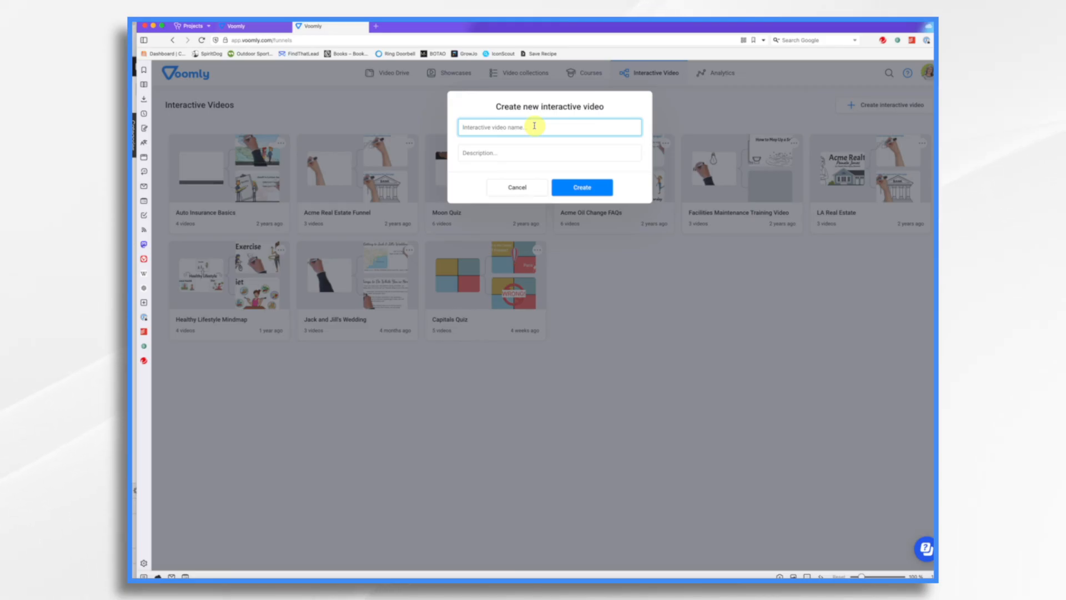
text(Av)
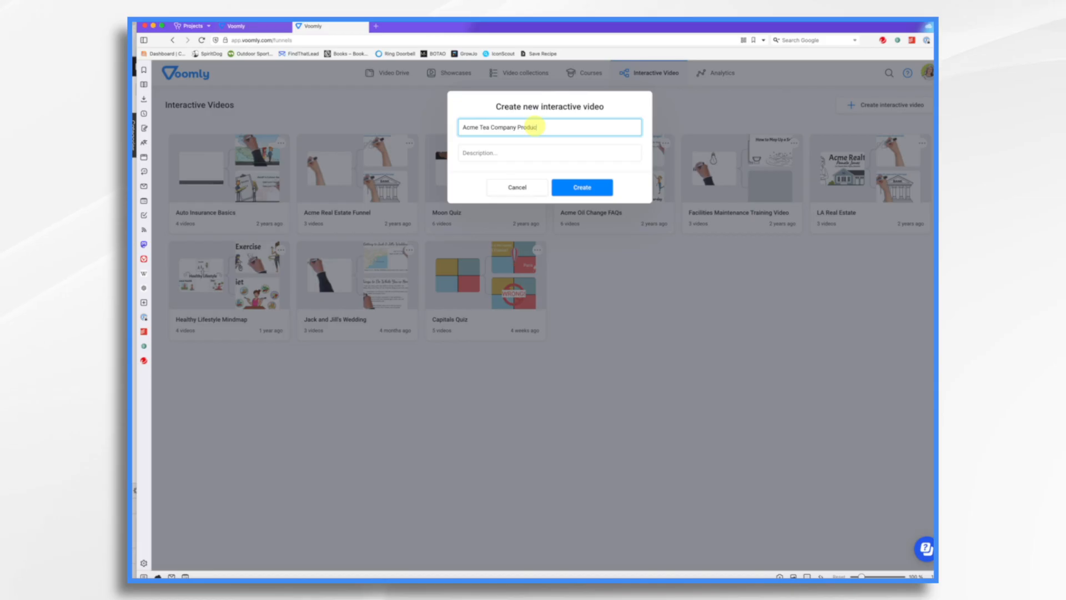
click(499, 153)
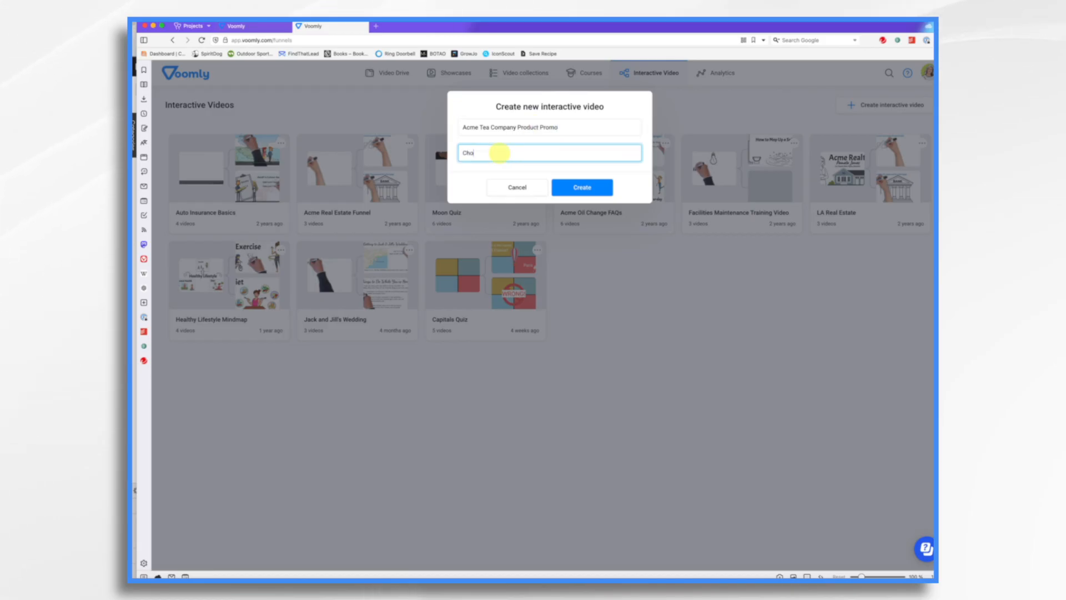
click(557, 187)
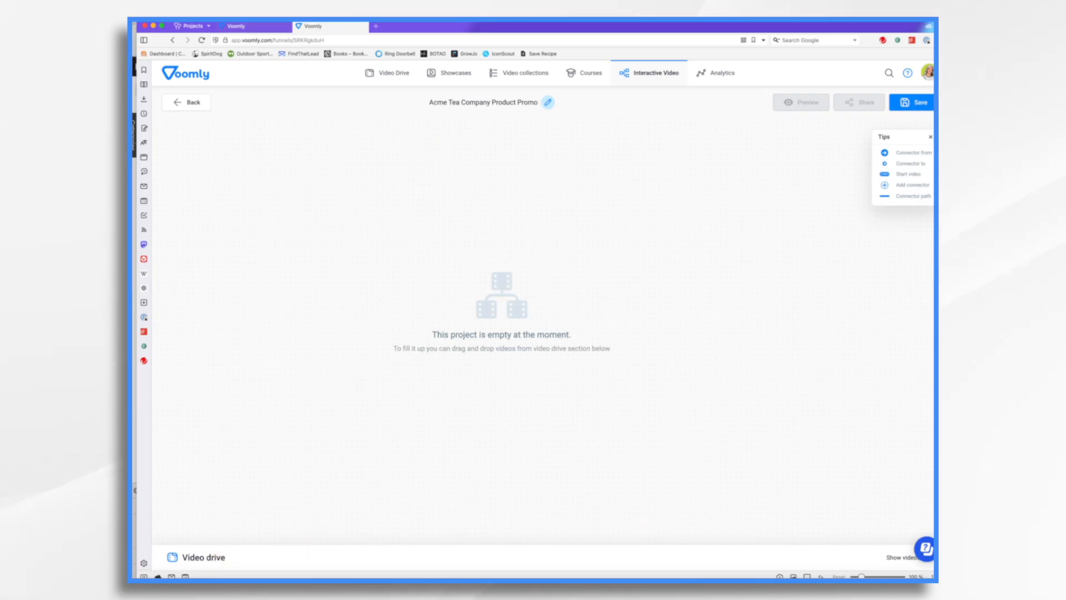
Step: Add Tea Opening, Black Teas, Green Teas, Herbal Teas and Tea Closing from the Doodly Movies folder to the interactive video's canvas
click(902, 558)
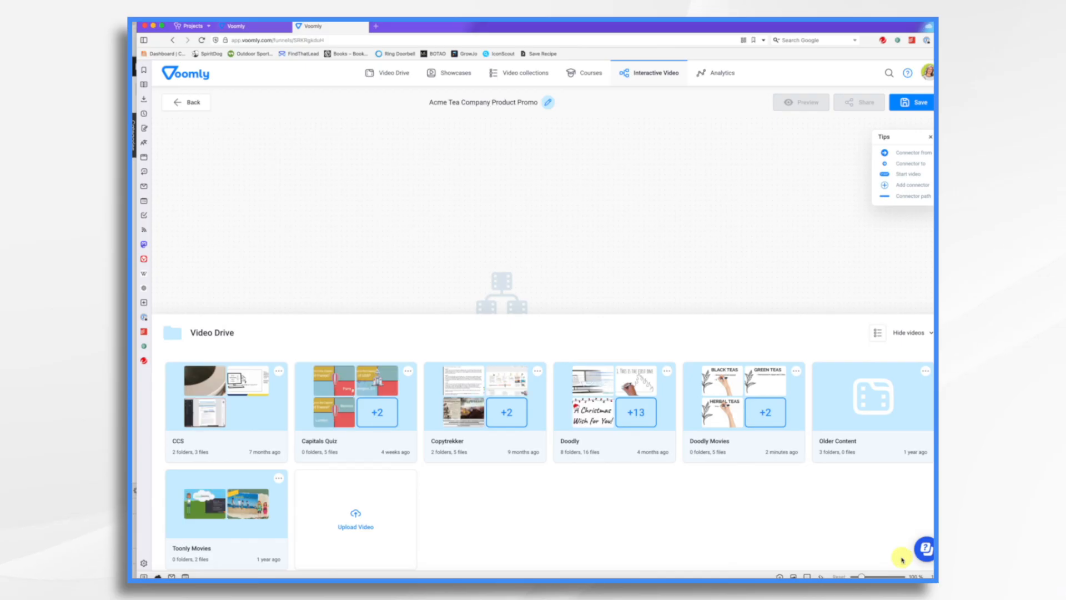
click(724, 443)
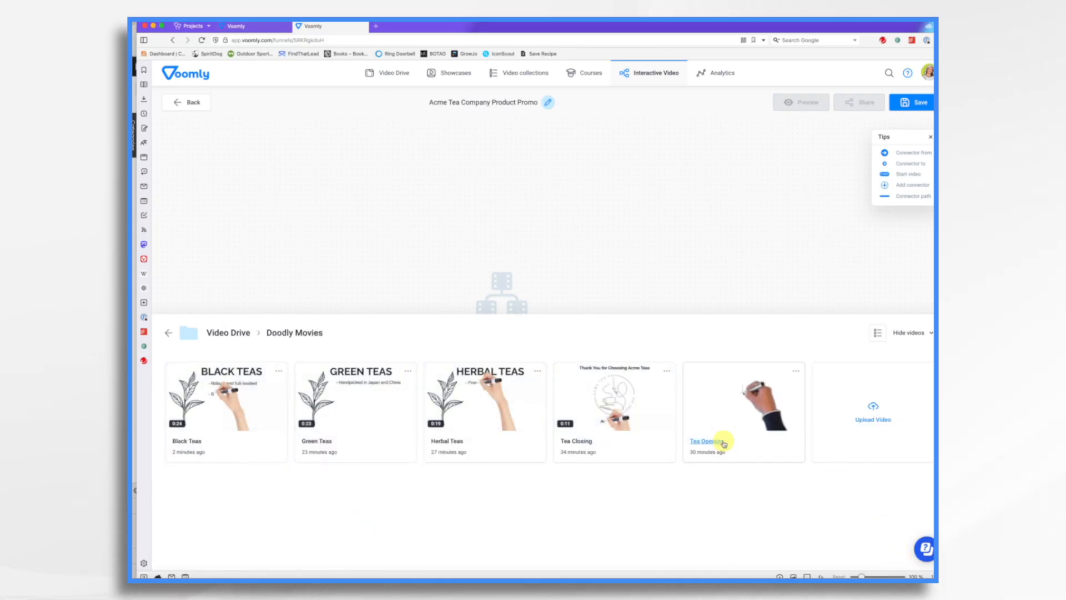
mouse_move(756, 383)
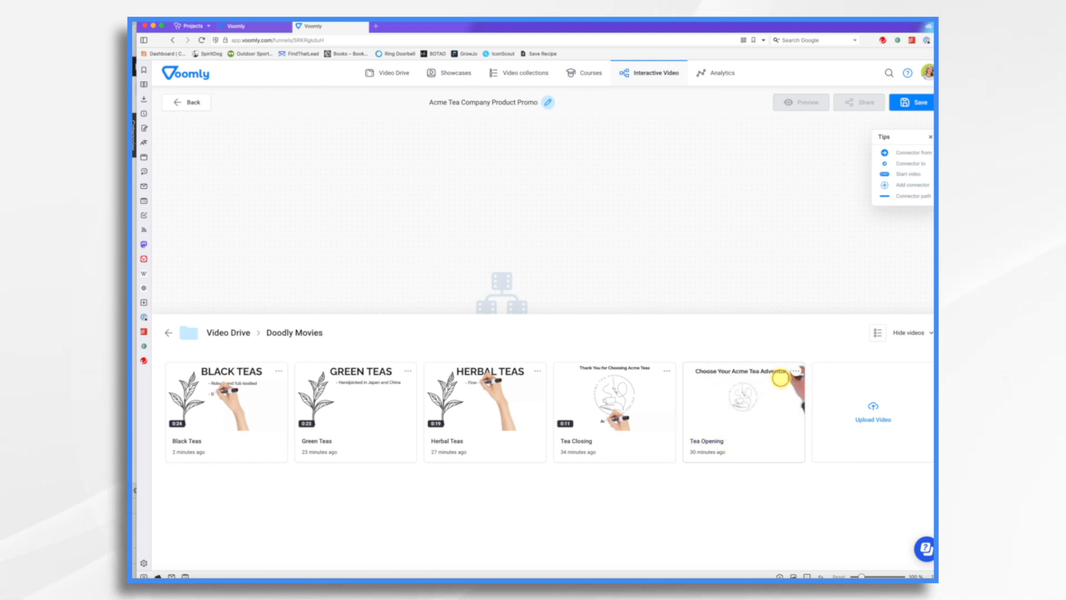
drag(782, 380, 457, 174)
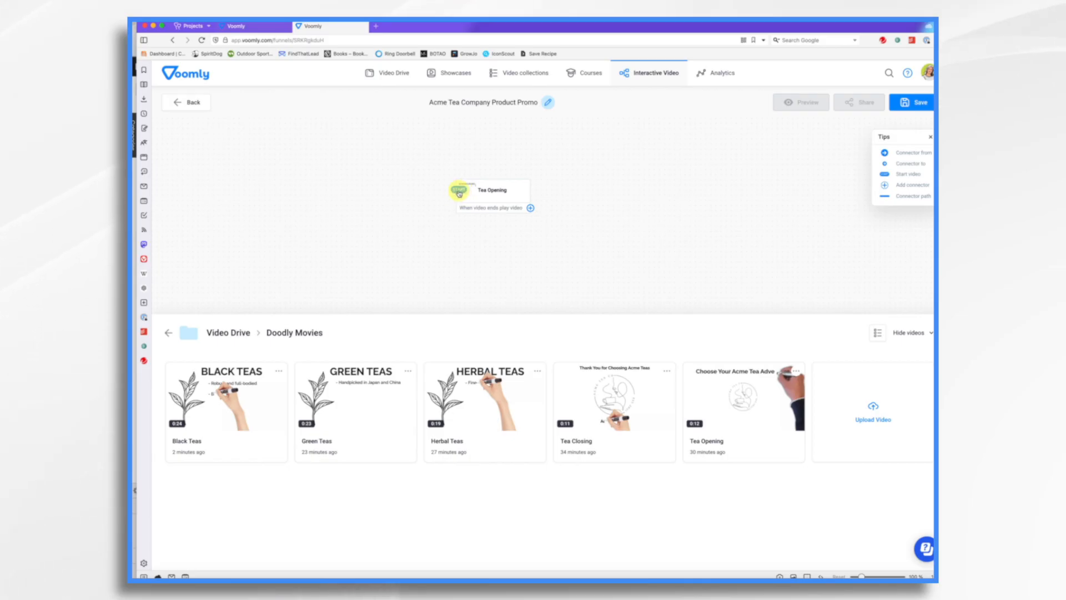
drag(234, 427, 430, 248)
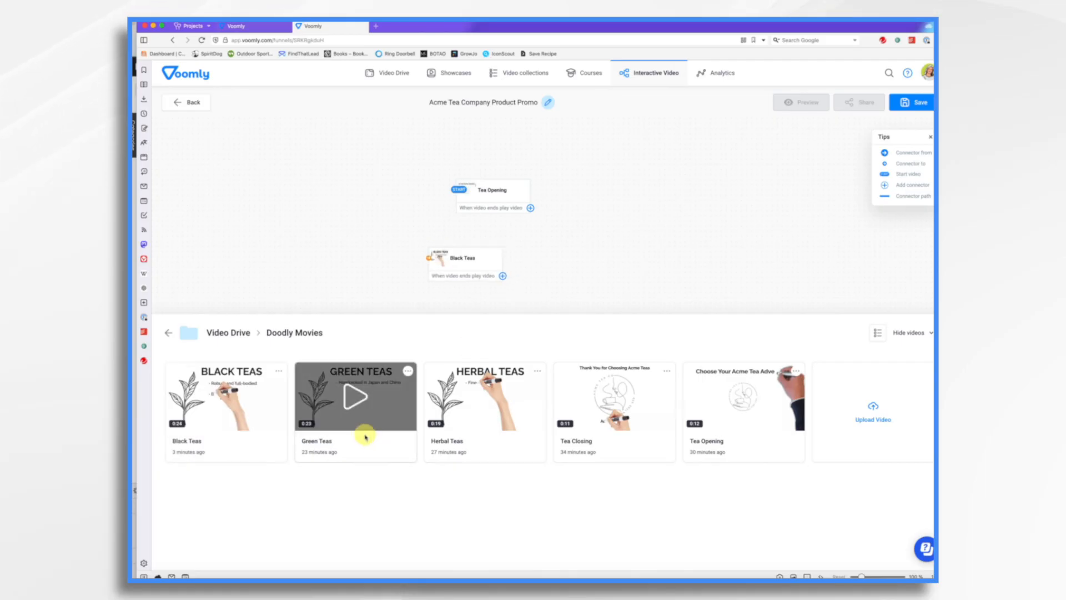
drag(365, 437, 550, 267)
drag(531, 392, 689, 260)
drag(611, 394, 411, 295)
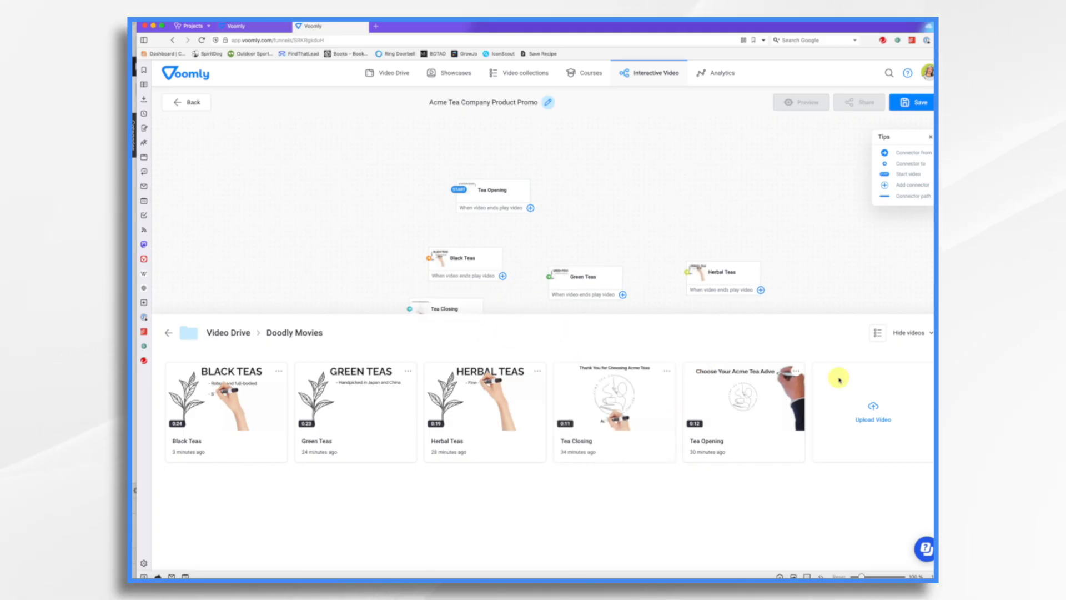
click(930, 333)
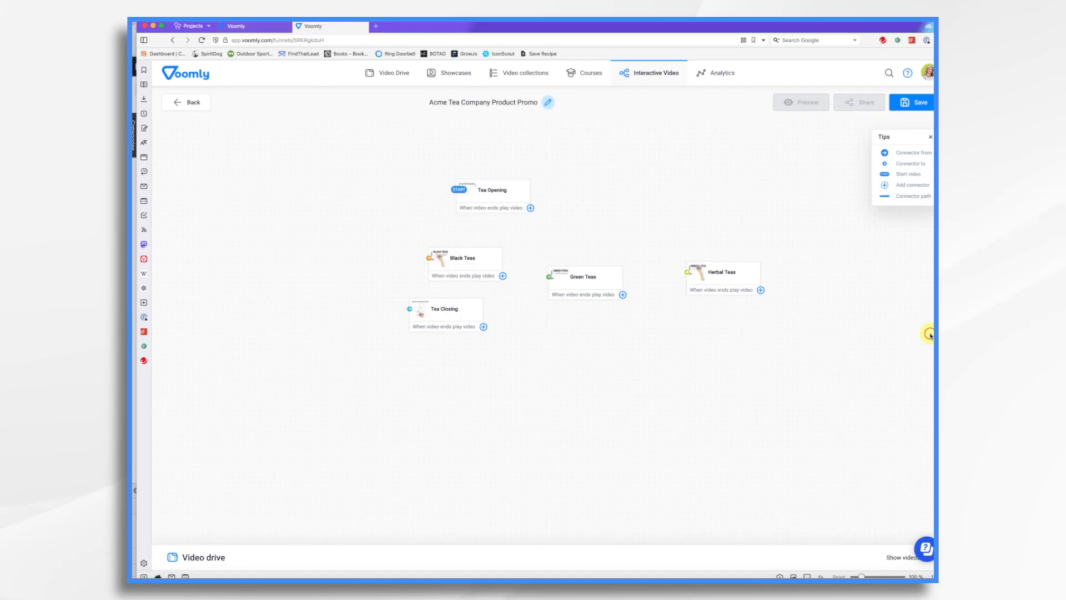
Step: Line up Black, Green and Herbal Teas in a row beneath Tea Opening, center Tea Closing below them, and save the project
drag(437, 309, 476, 345)
drag(591, 271, 576, 252)
drag(710, 268, 645, 255)
drag(483, 262, 433, 261)
drag(583, 247, 523, 245)
drag(642, 245, 589, 242)
drag(512, 342, 519, 323)
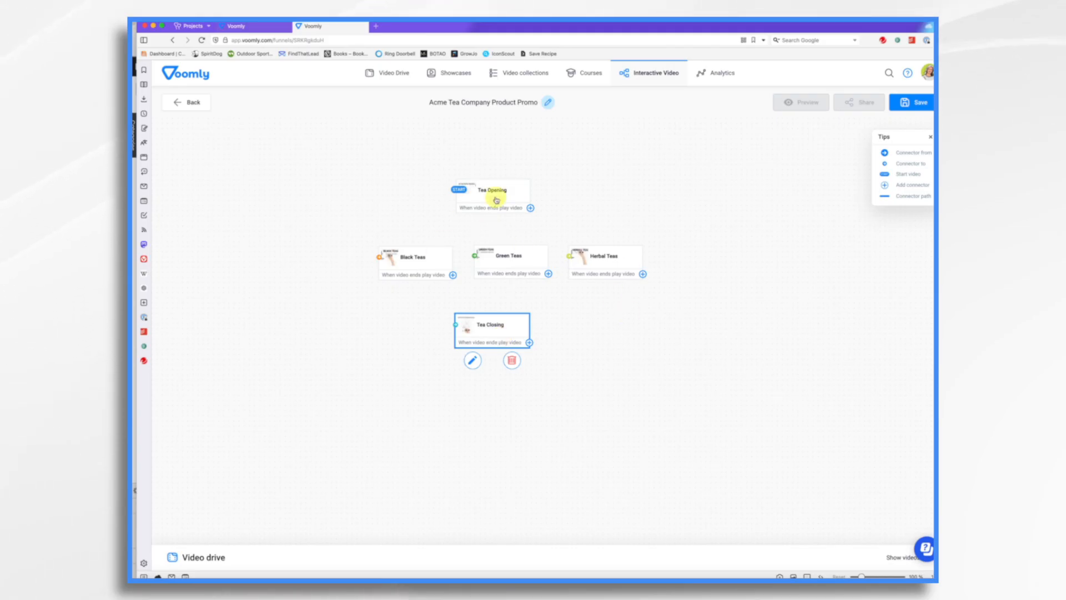
click(912, 104)
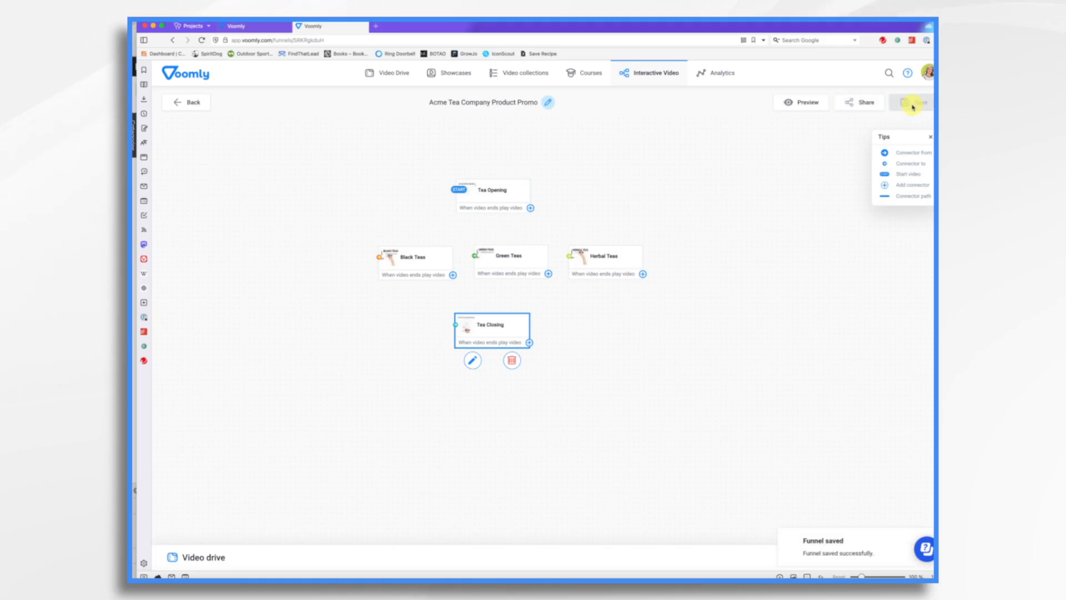
Step: Add a button interaction to the Tea Opening video and place it in the frame's lower-left corner above the playback bar
double_click(490, 193)
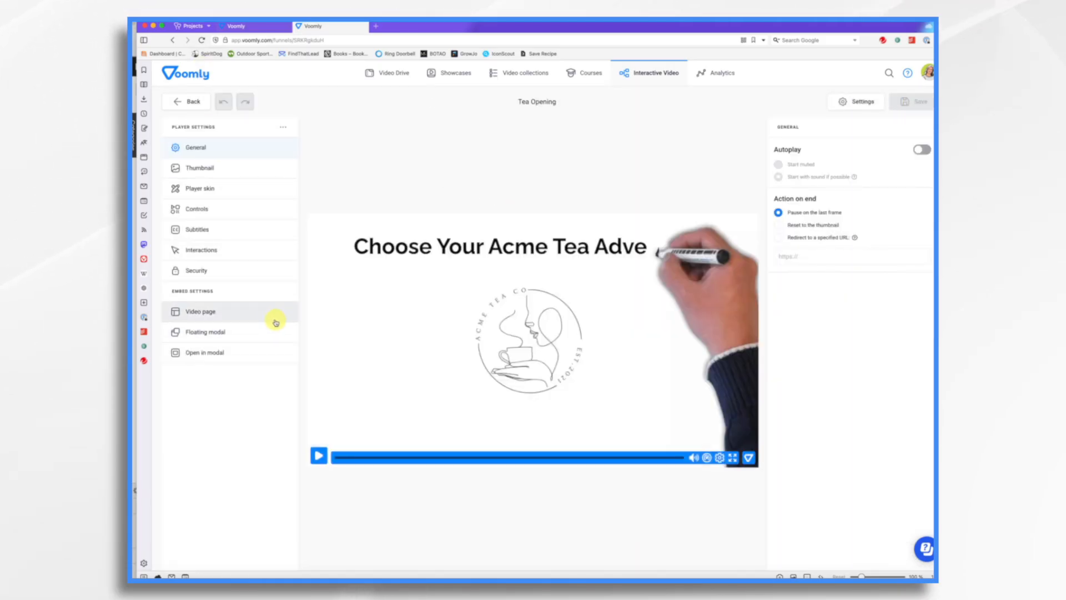
click(207, 249)
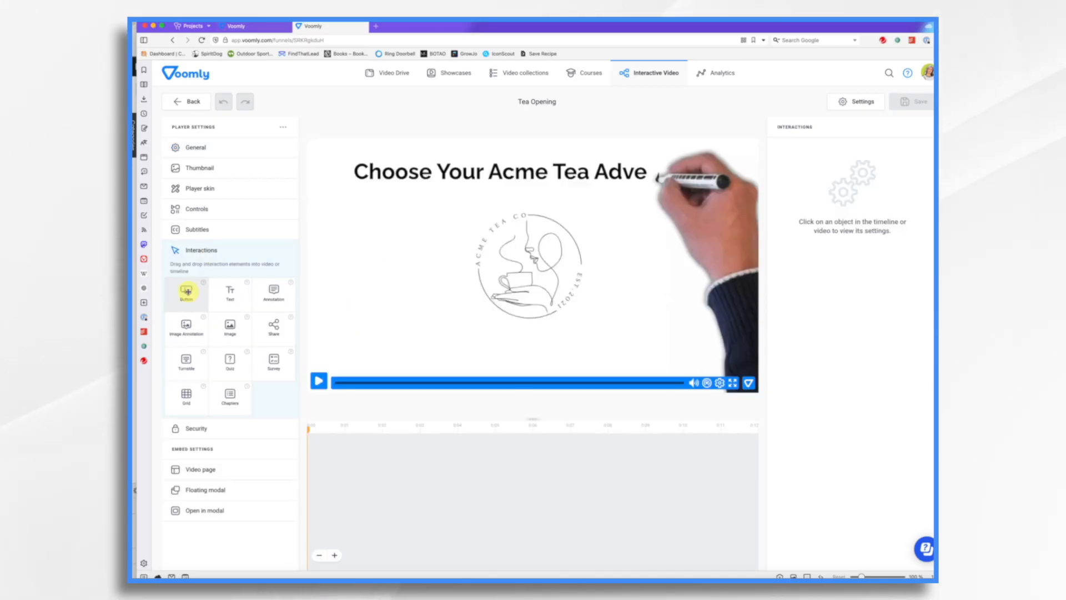
drag(187, 291, 423, 331)
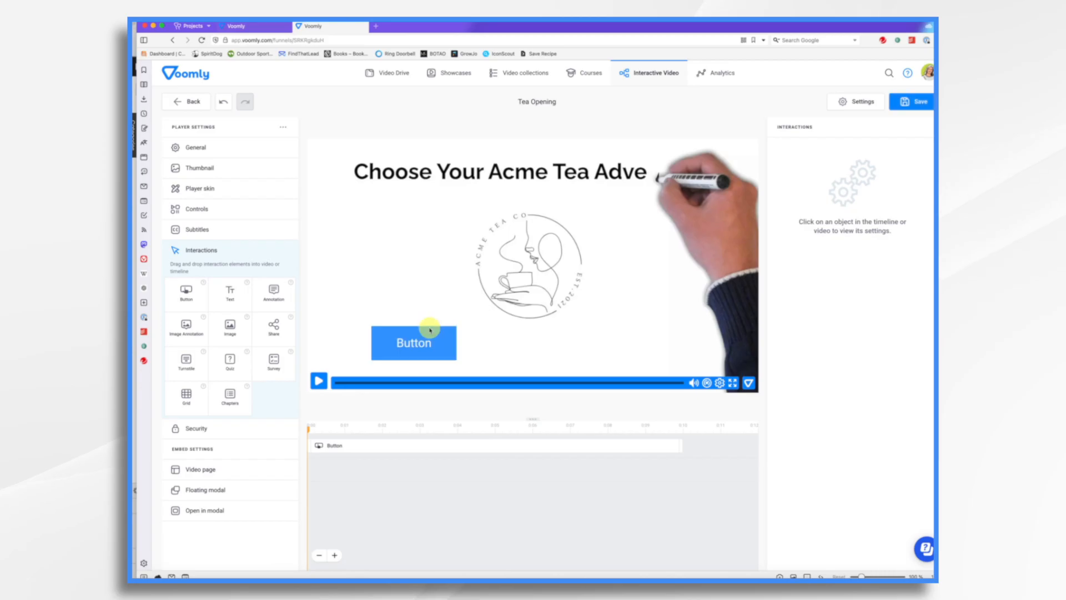
click(399, 341)
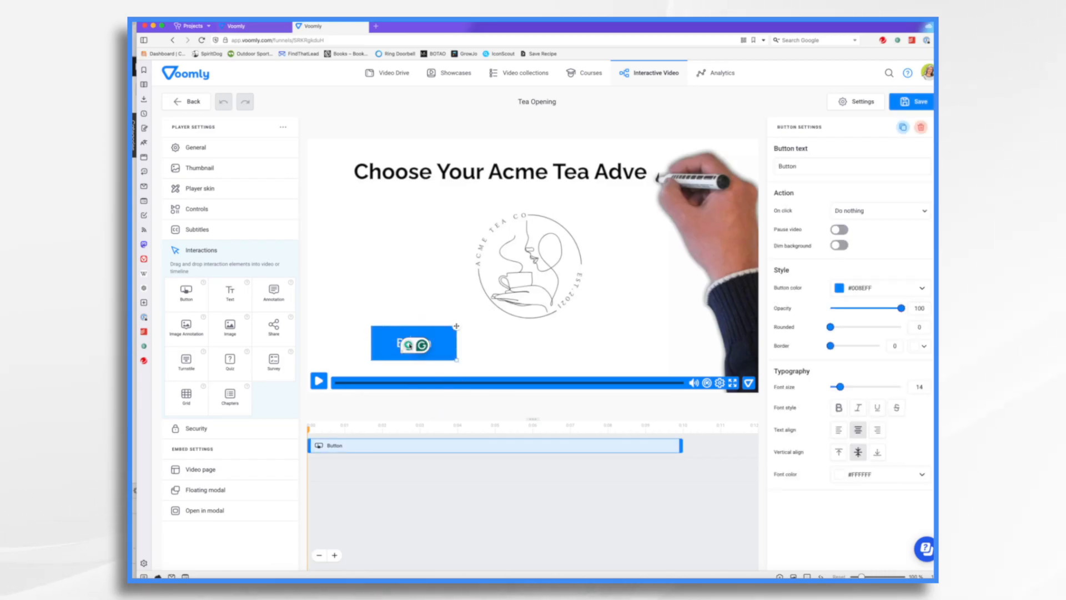
drag(457, 326, 418, 329)
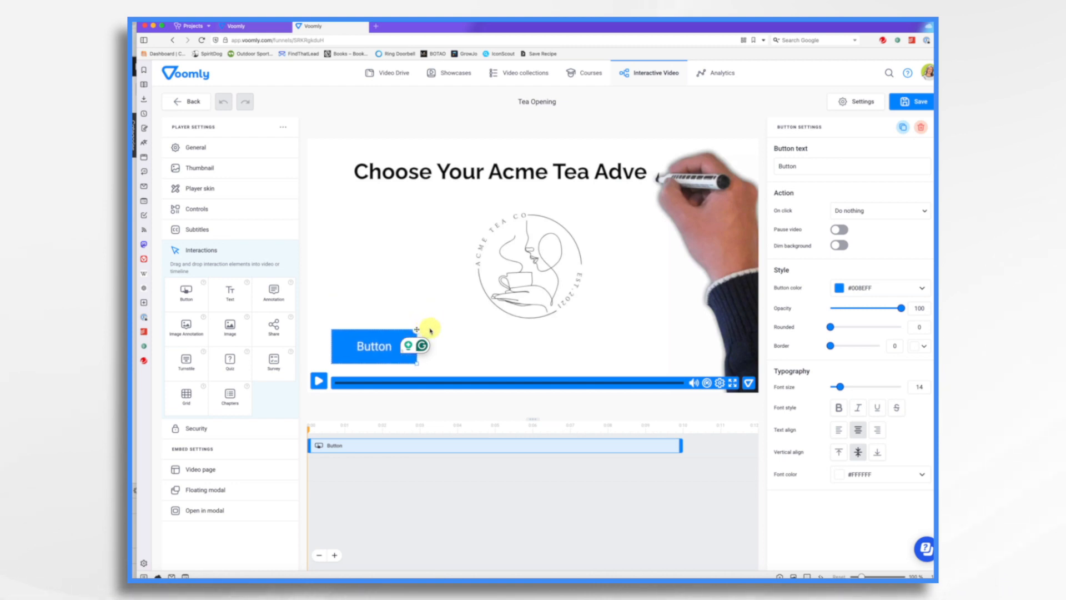
Step: Label the new button "Green Teas" and change its button color to the purple preset #6732AB
click(831, 166)
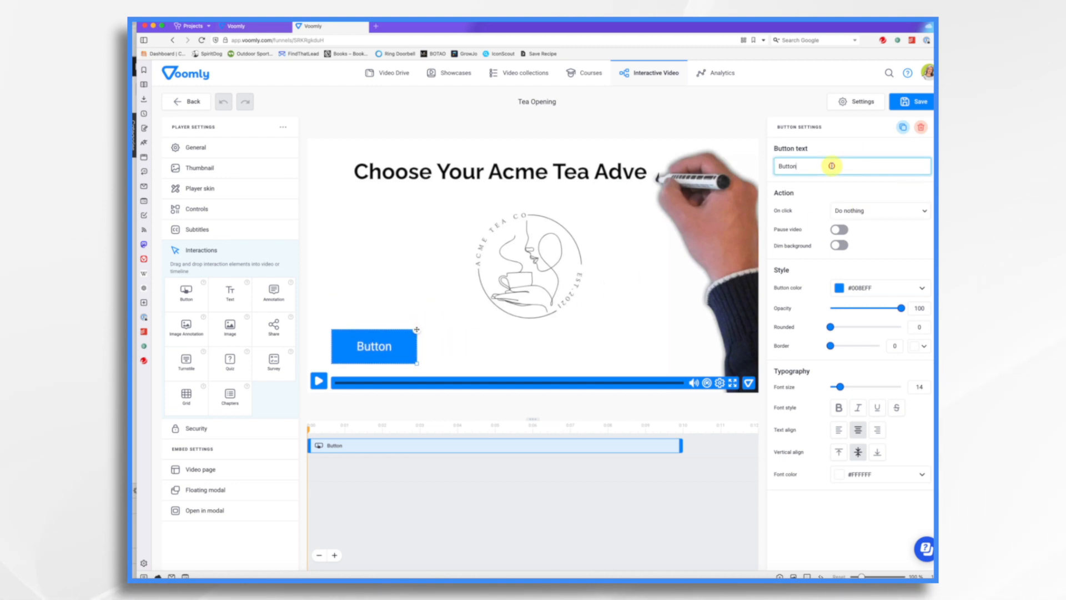
key(BackSpace)
key(BackSpace)
key(BackSpace)
key(BackSpace)
key(BackSpace)
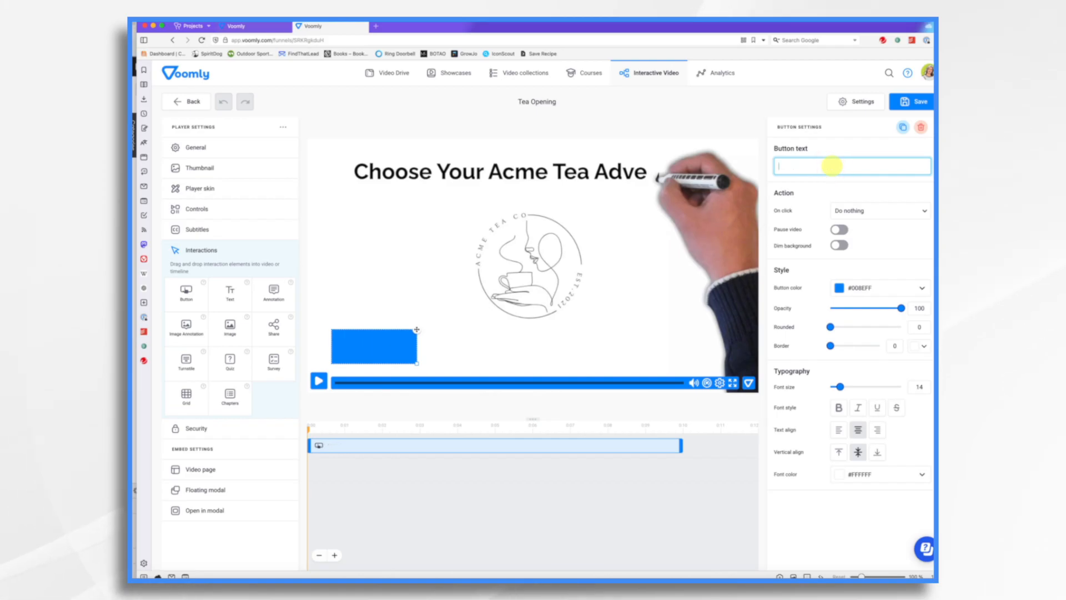
text(Green Teas)
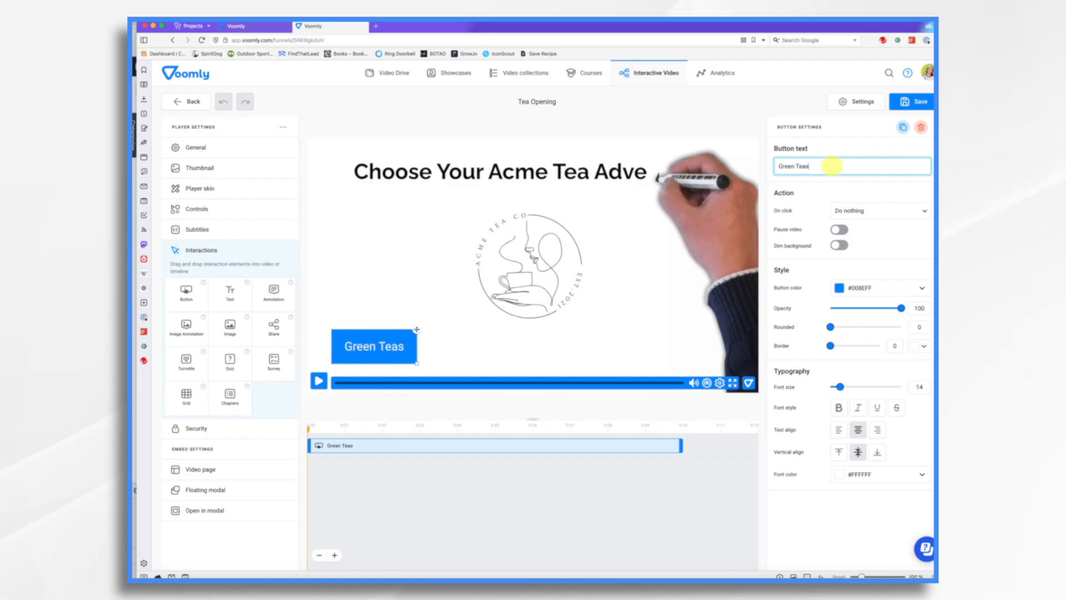
click(842, 290)
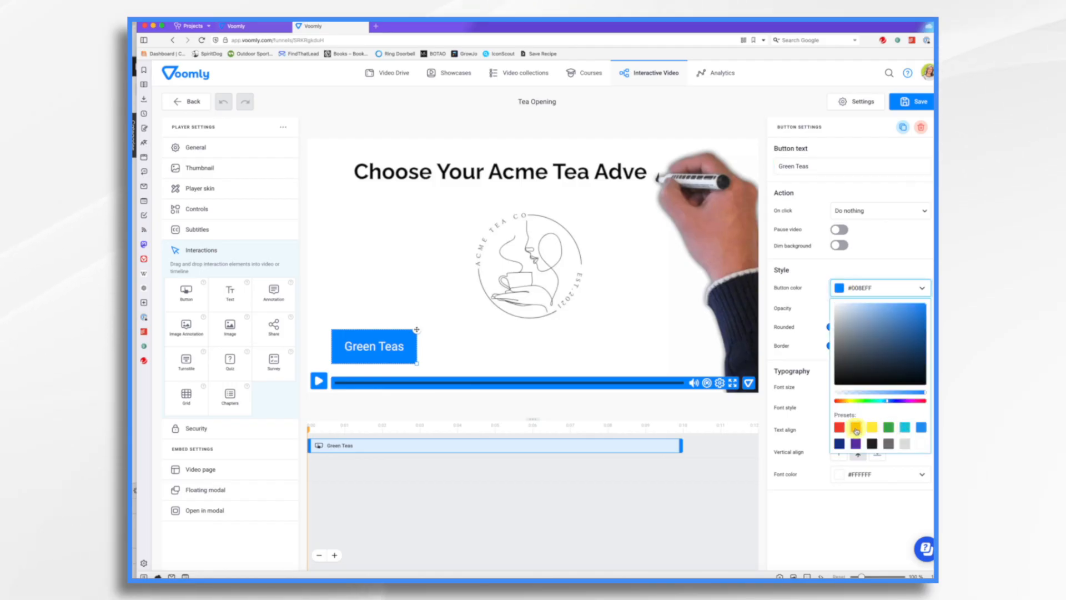
click(856, 445)
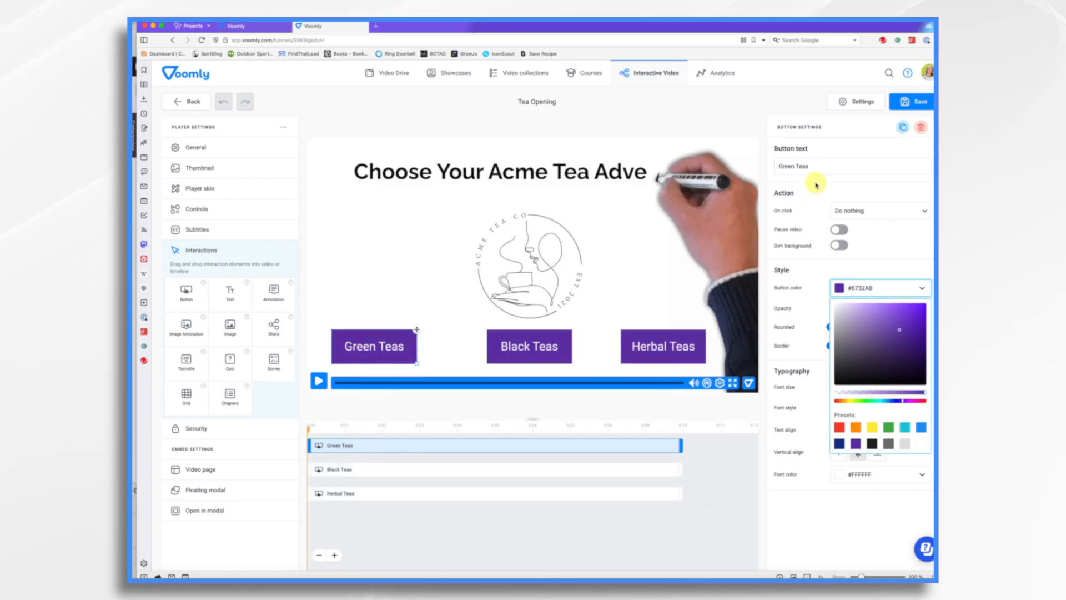
Step: Make the Green Teas button play Green Teas.mp4 on click, with video pausing and background dimming enabled
click(921, 211)
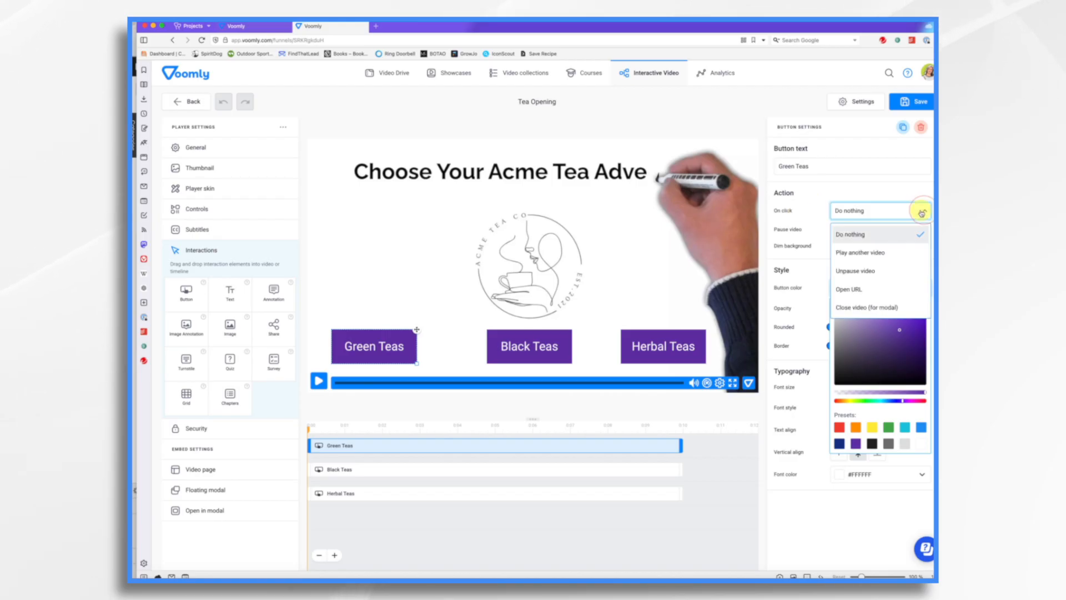
click(875, 247)
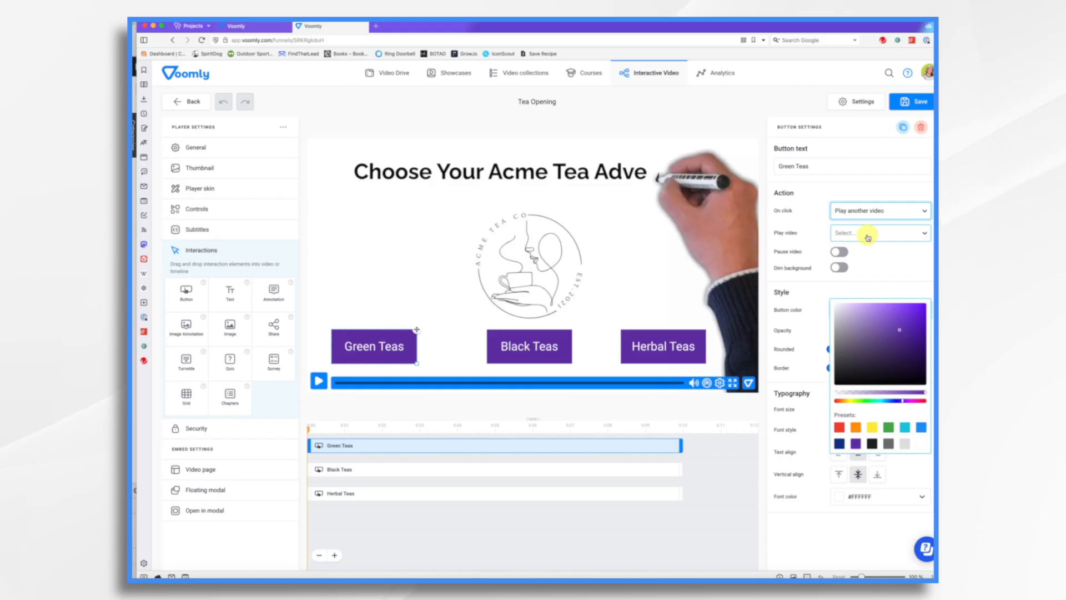
click(868, 234)
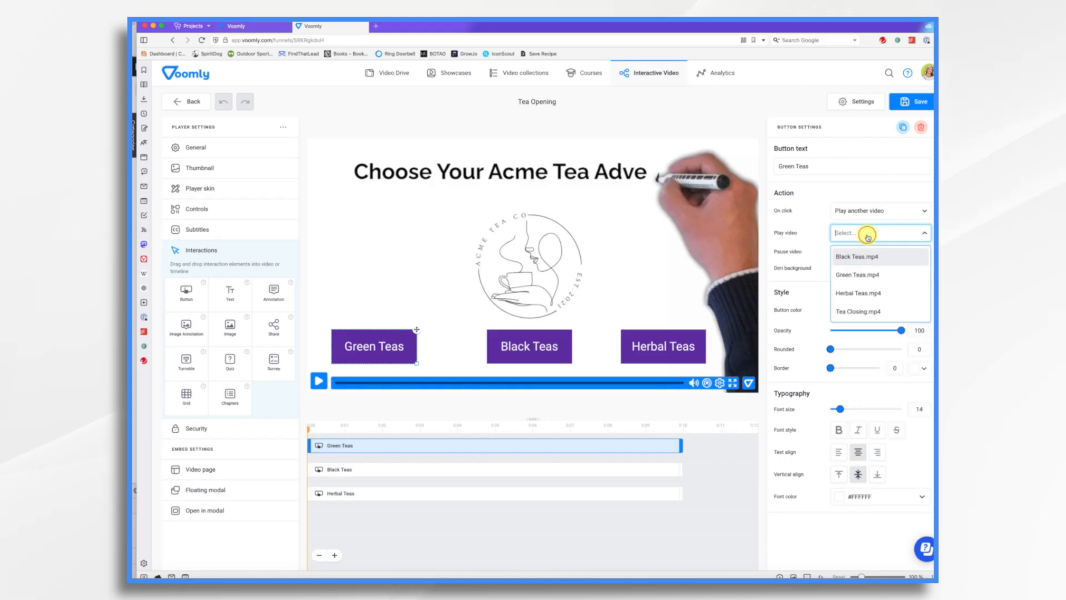
click(854, 275)
click(840, 268)
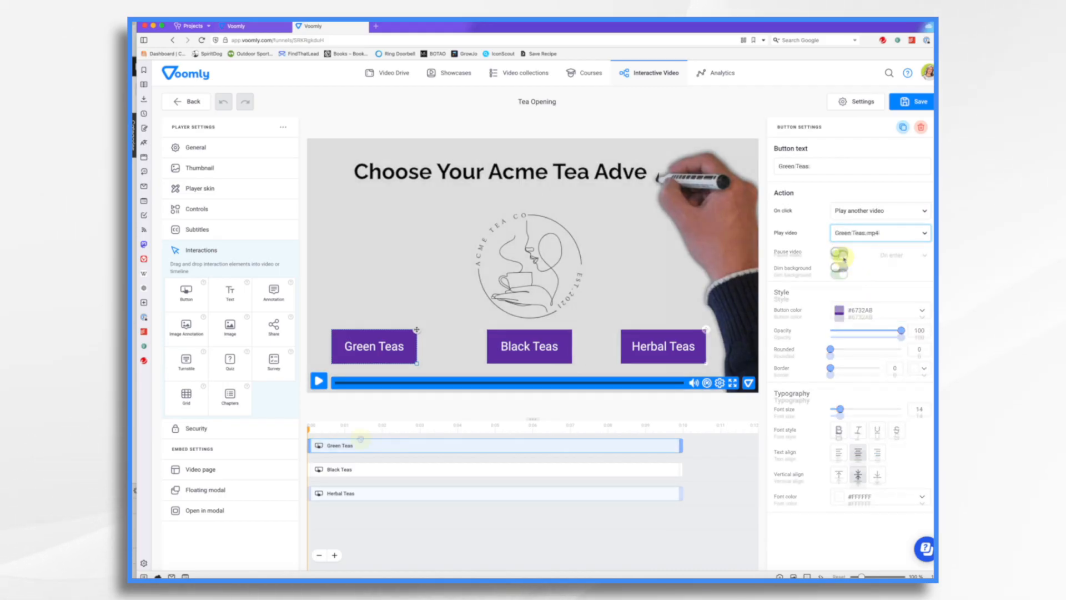
Step: Trim the starts of the Green Teas, Black Teas and Herbal Teas buttons on the timeline to about the six-second mark
click(495, 493)
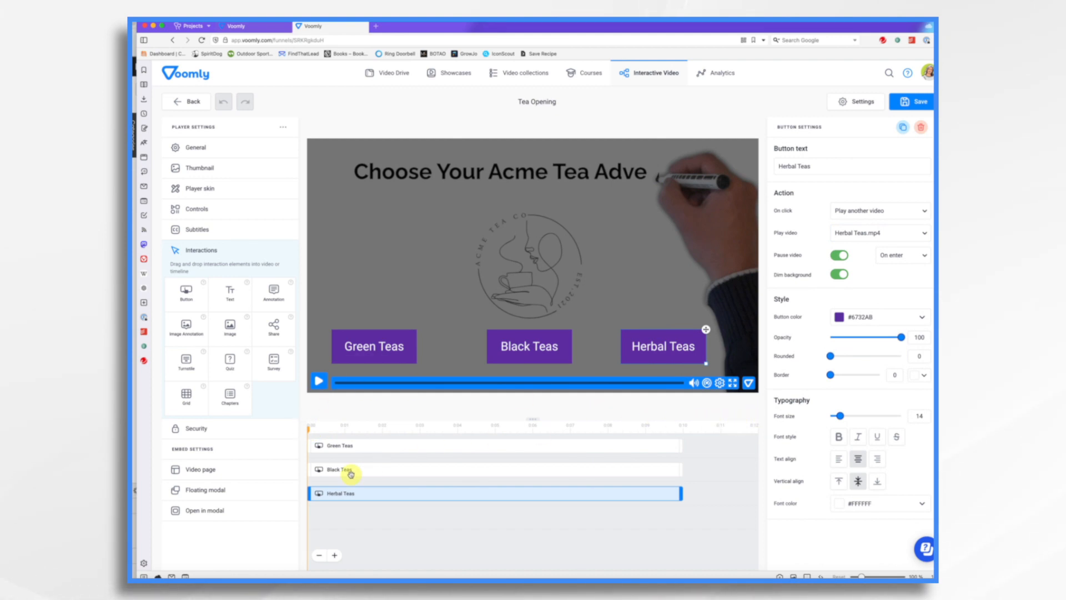
drag(309, 445, 514, 444)
drag(307, 426, 538, 438)
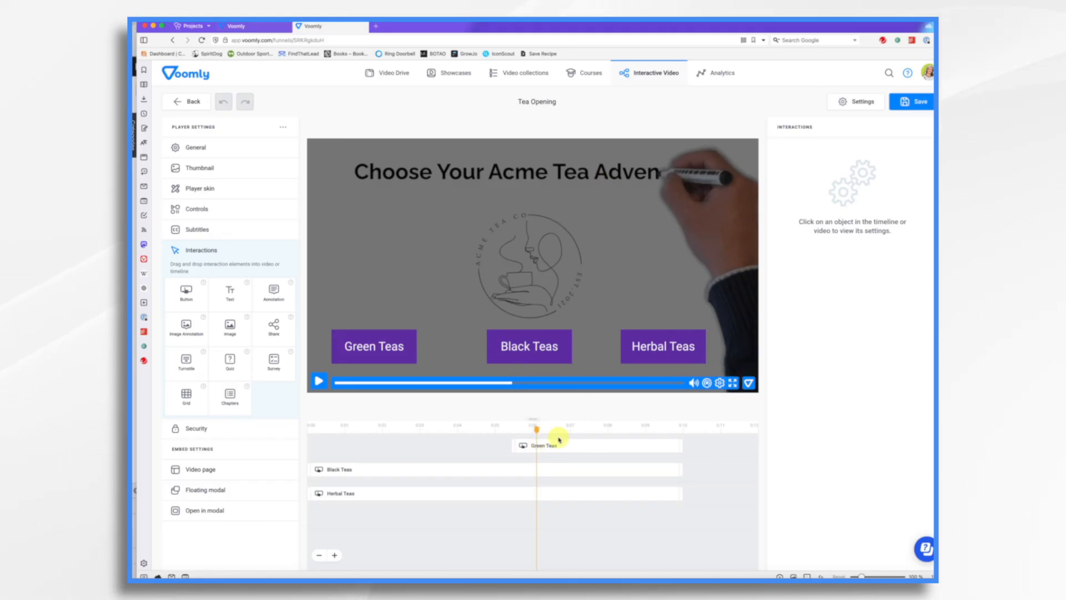
drag(518, 444, 537, 445)
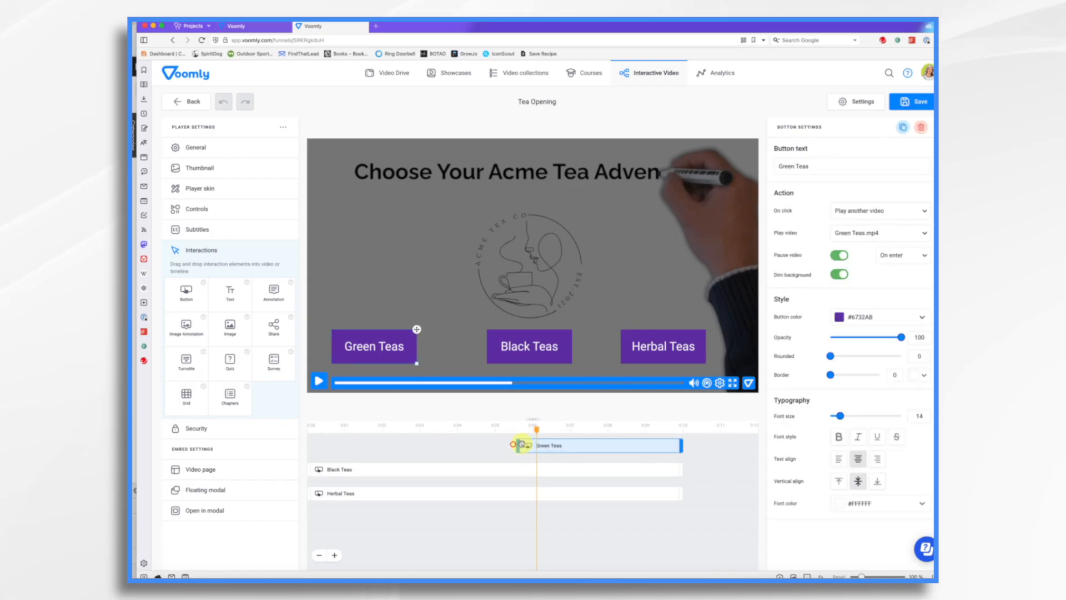
key(ctrl+c)
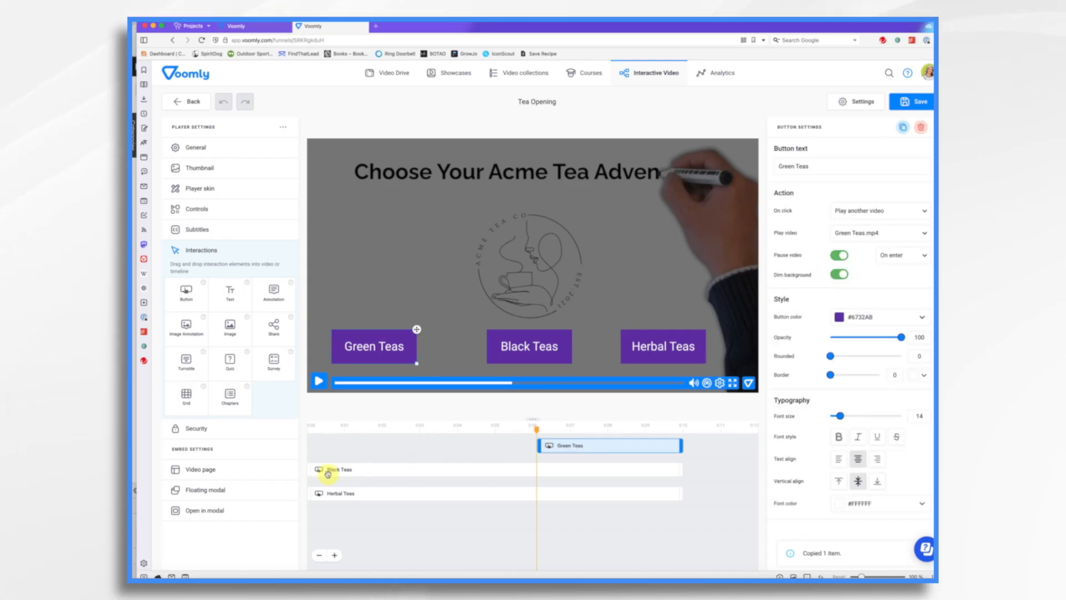
drag(308, 469, 554, 467)
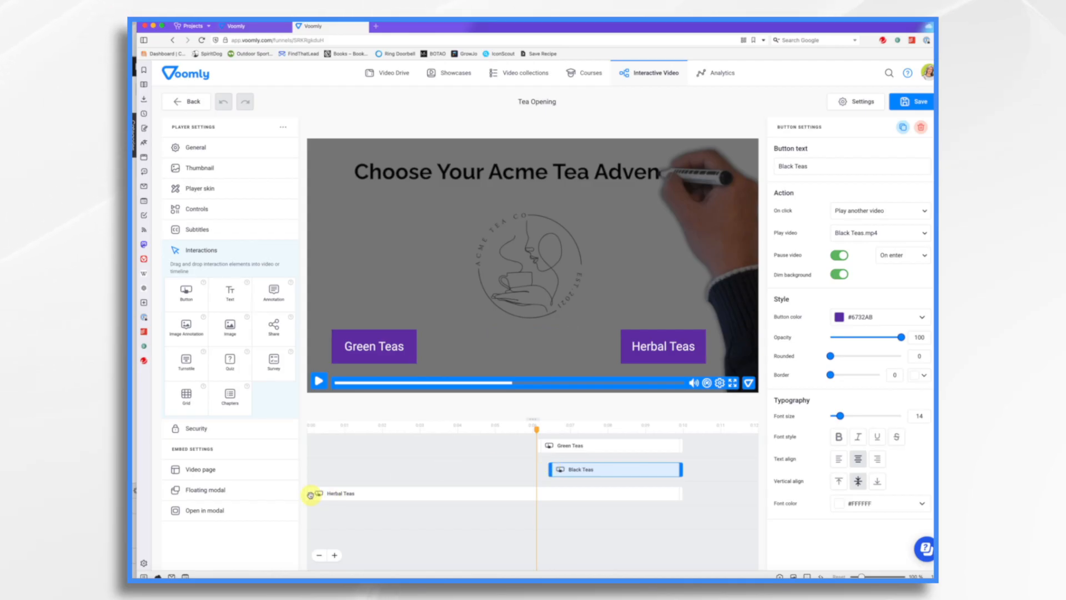
drag(308, 494, 565, 500)
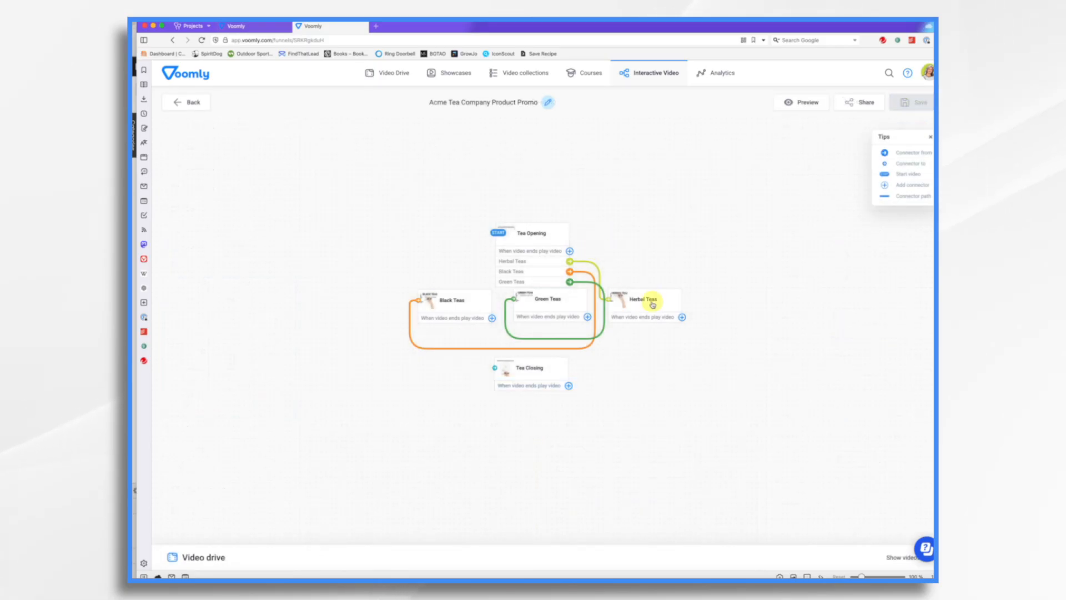
Step: Stack Herbal, Black and Green Teas in a column beside Tea Opening on the canvas, and place Tea Closing beyond them
drag(652, 305, 698, 261)
drag(421, 303, 657, 318)
drag(533, 302, 651, 369)
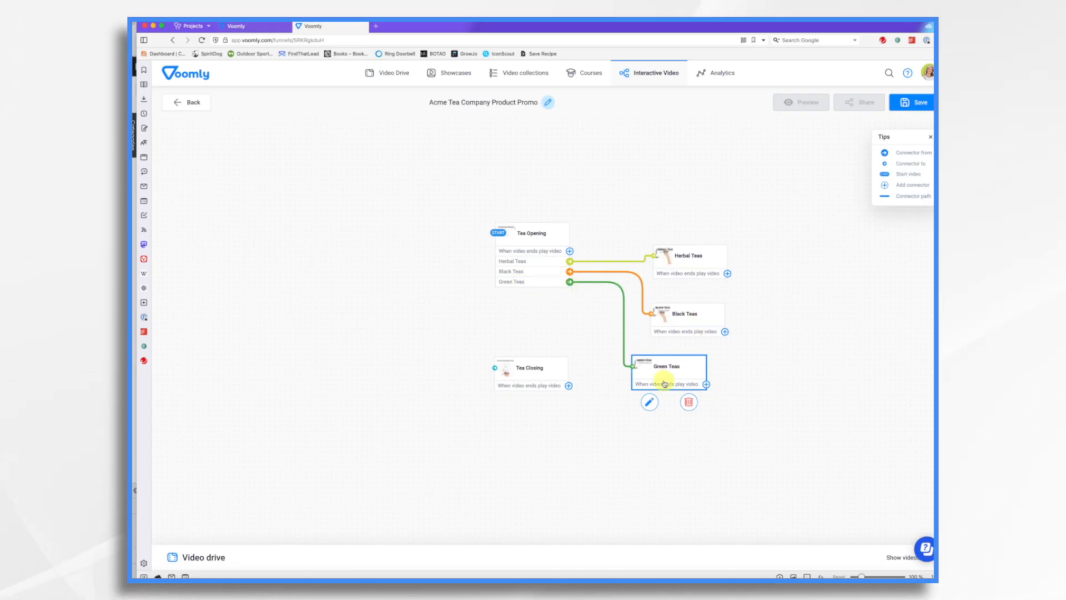
drag(524, 372, 804, 312)
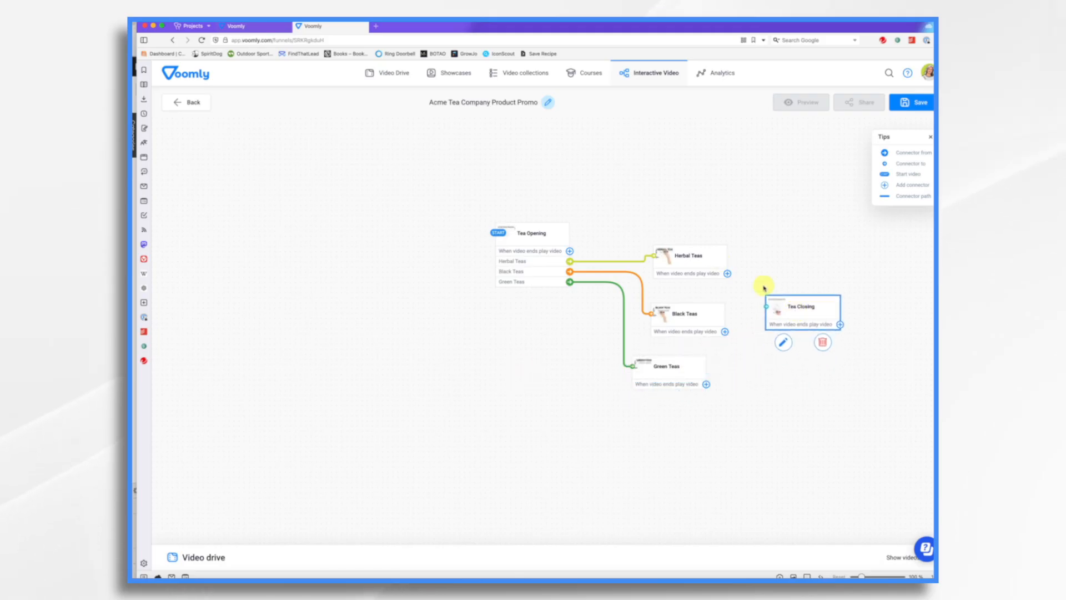
Step: Add a button near the end of the Herbal Teas video, lasting until it finishes, in the frame's lower-right area
click(689, 255)
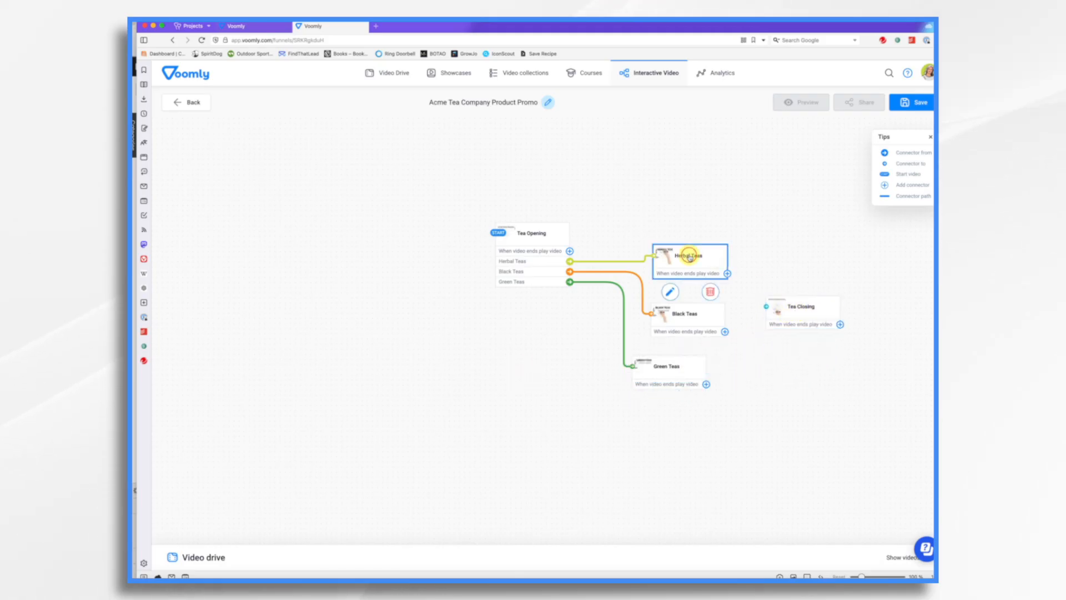
double_click(678, 266)
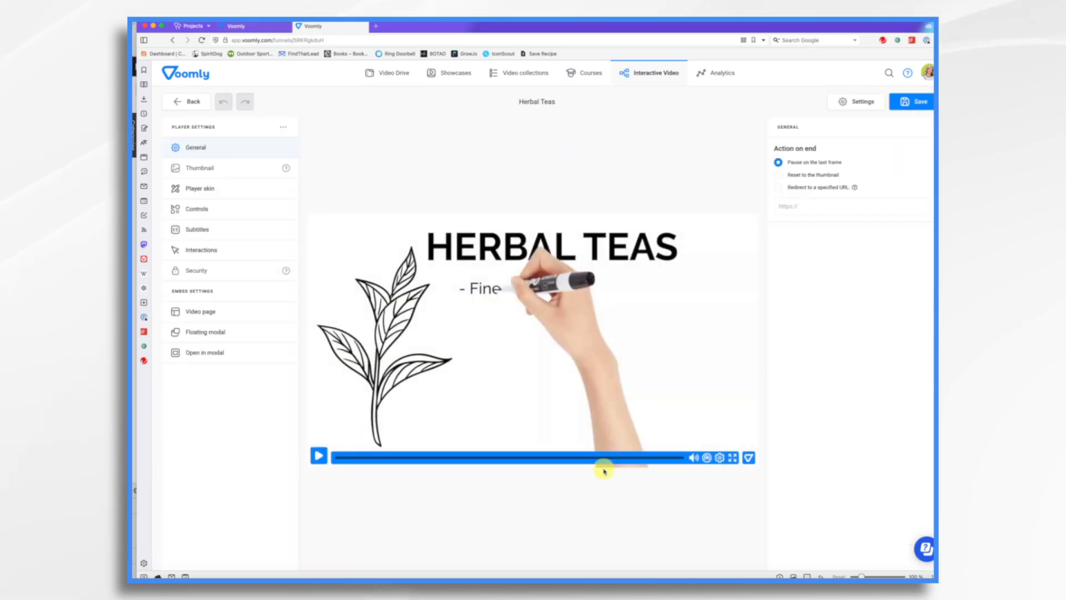
click(728, 439)
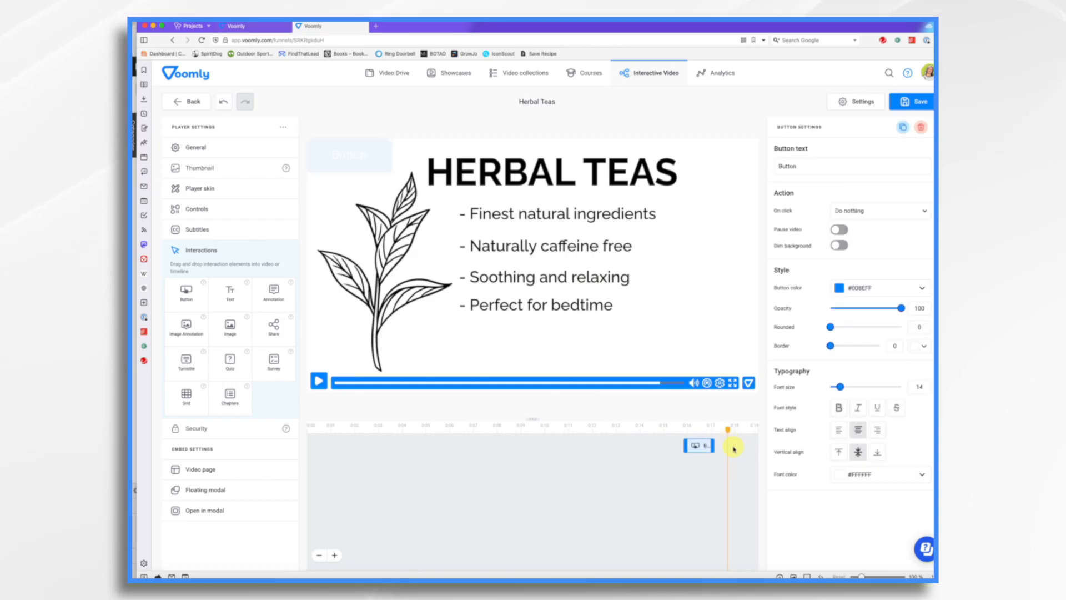
drag(715, 446, 750, 445)
drag(392, 140, 697, 326)
Step: Label the Herbal Teas video's new button "Thank You!"
double_click(803, 166)
key(BackSpace)
text(Thank You!)
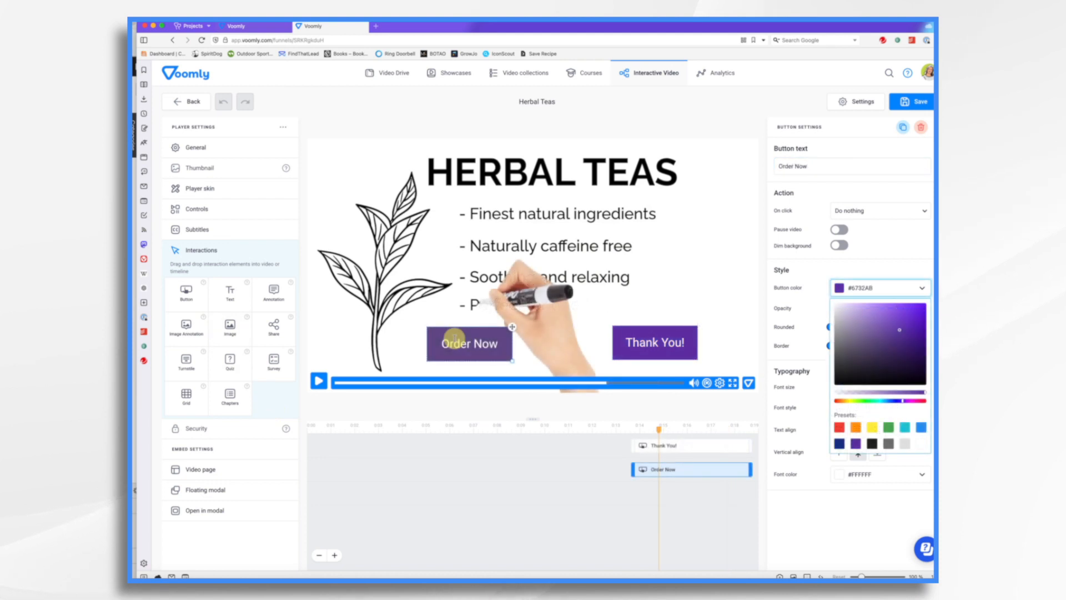
Step: Set the Order Now button's click action in the Herbal Teas video to Open URL
click(454, 338)
click(881, 211)
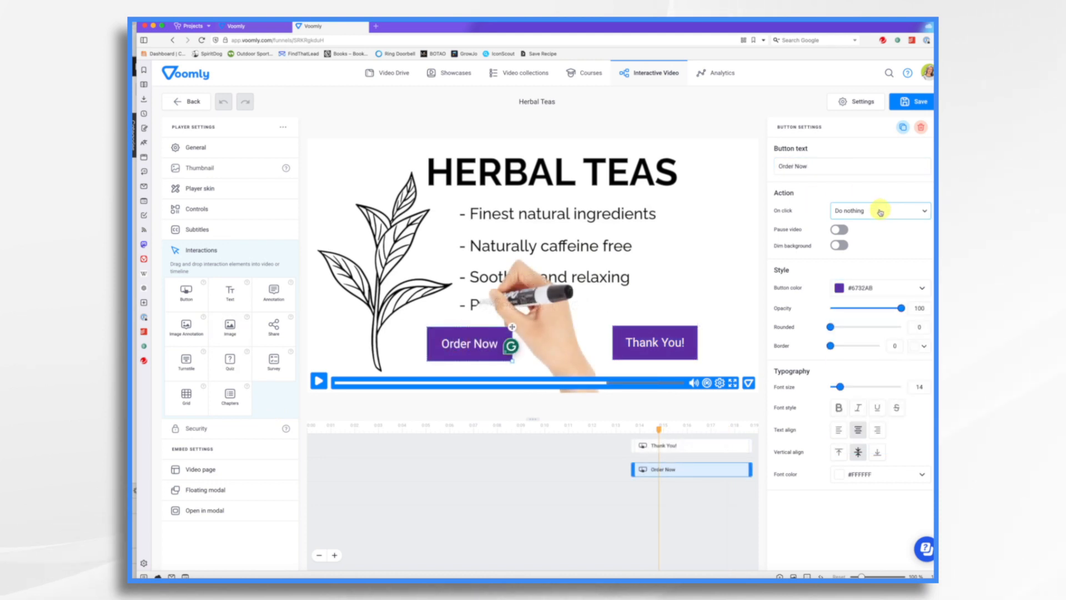
click(880, 211)
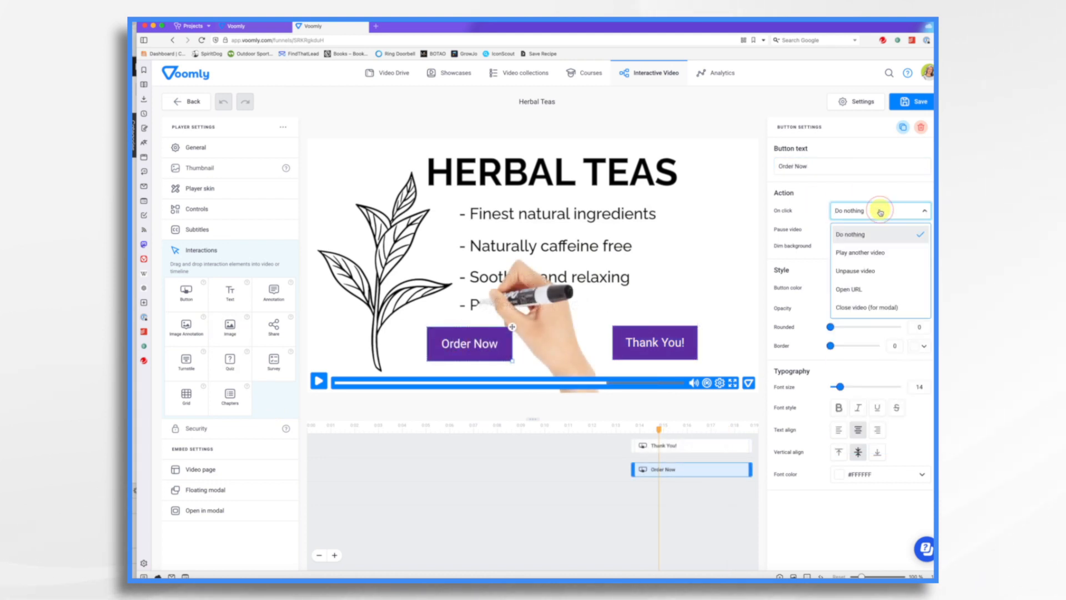
click(862, 289)
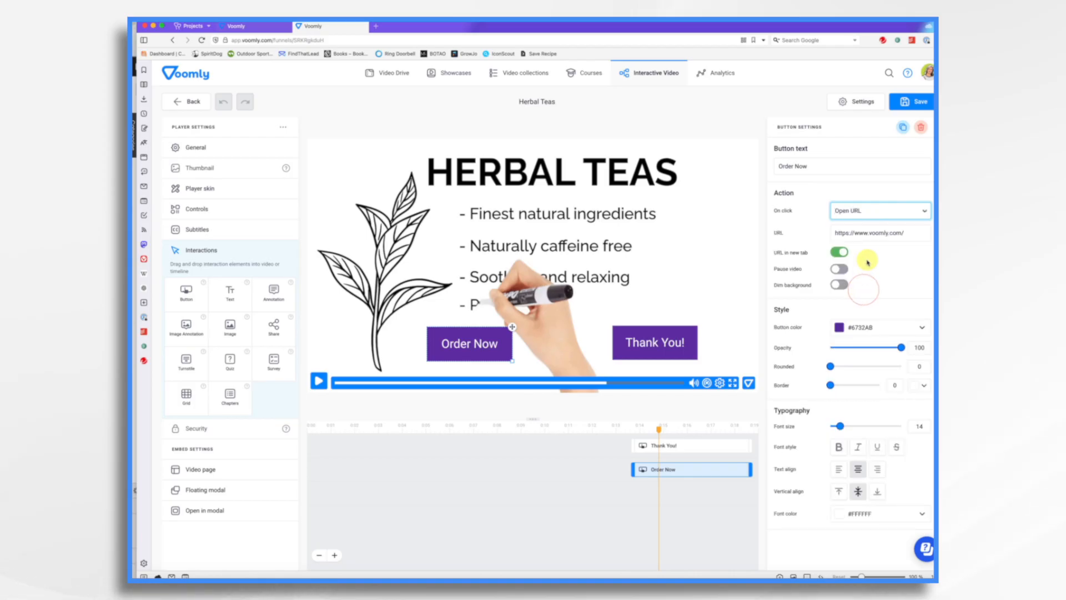
click(913, 234)
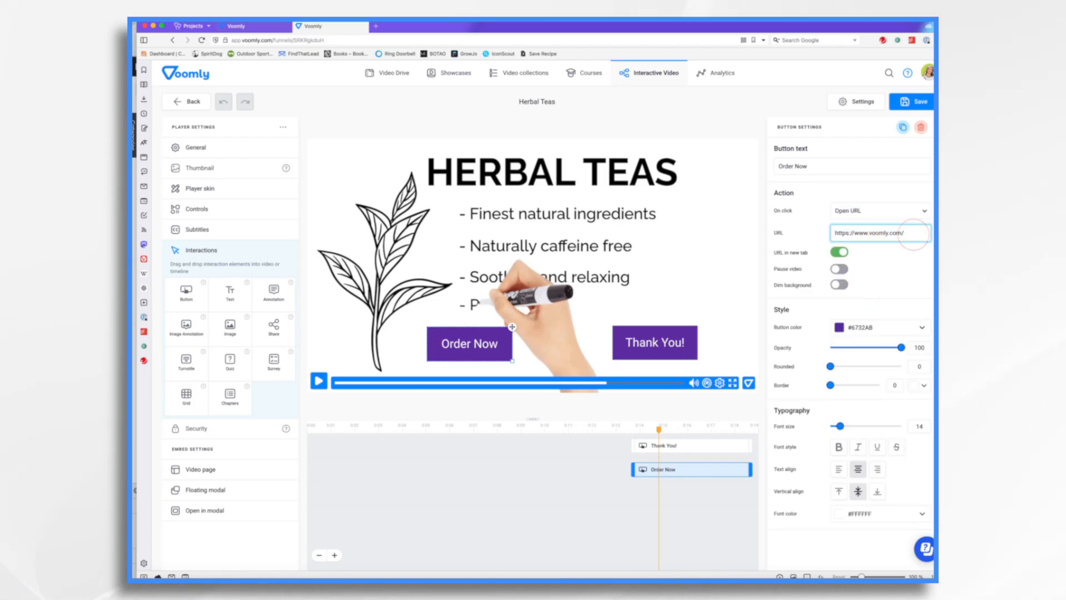
key(BackSpace)
key(BackSpace)
key(BackSpace)
key(BackSpace)
key(BackSpace)
key(BackSpace)
key(BackSpace)
key(BackSpace)
key(BackSpace)
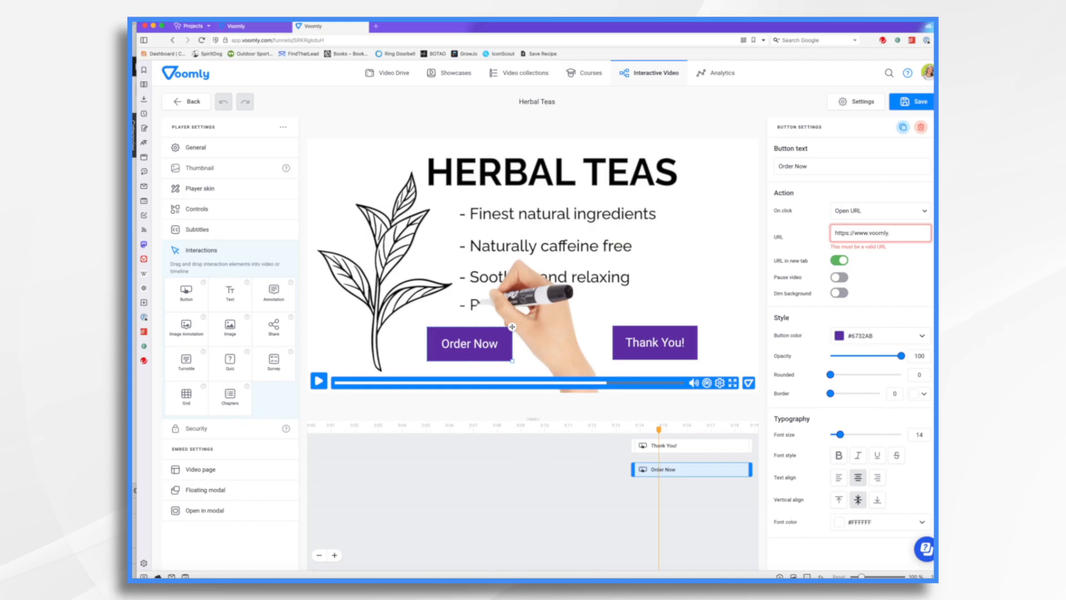
key(BackSpace)
key(BackSpace)
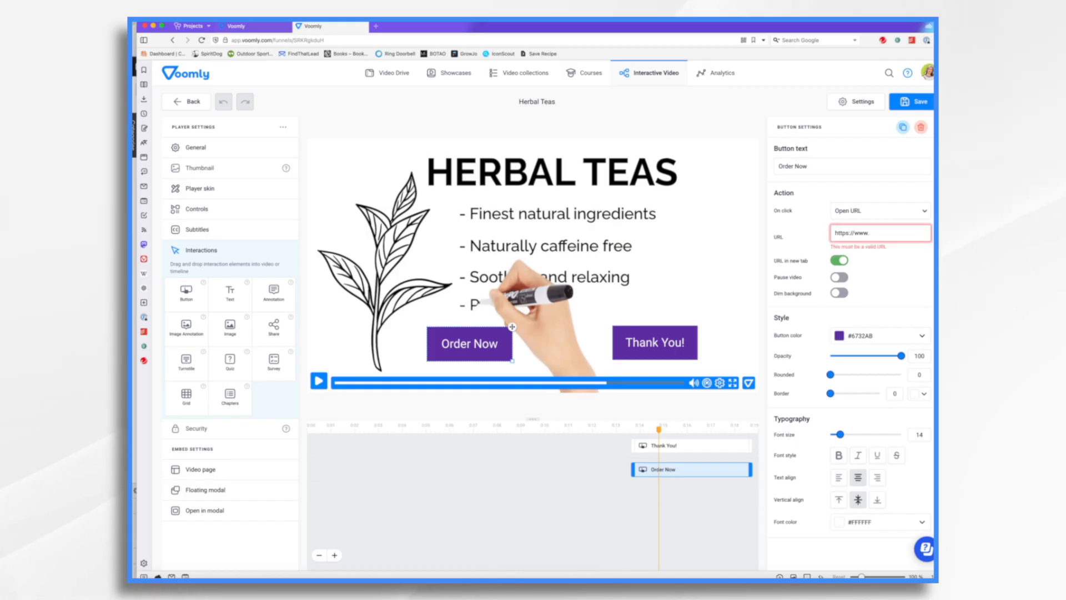
text(te)
text(a)
key(BackSpace)
key(BackSpace)
key(BackSpace)
text(ac)
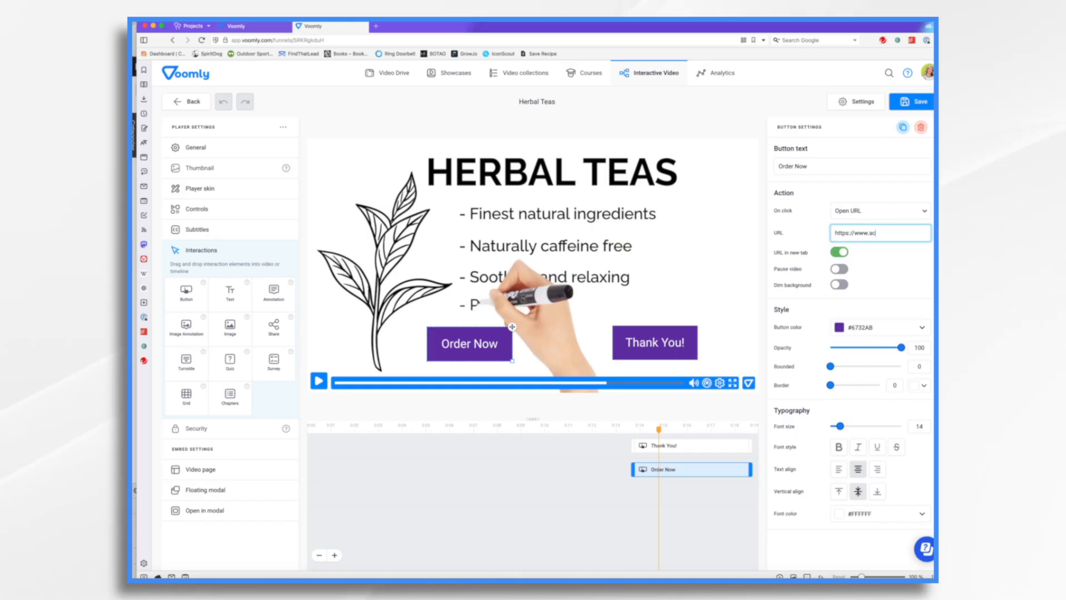
text(meteaco.co)
Step: Make the Thank You! button in the Herbal Teas video play Tea Closing.mp4 on click
click(689, 444)
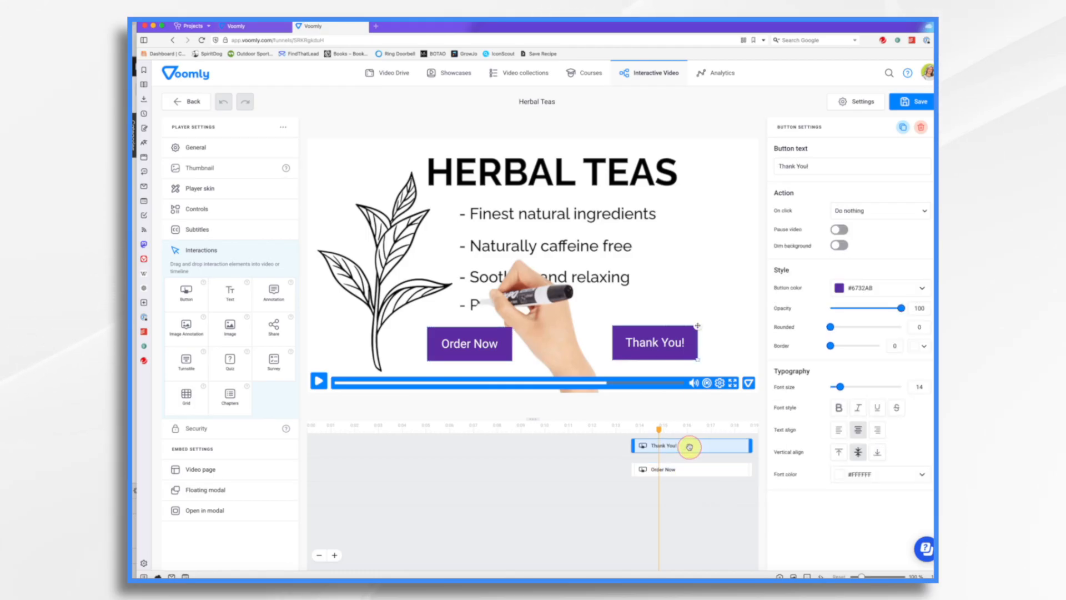
click(877, 213)
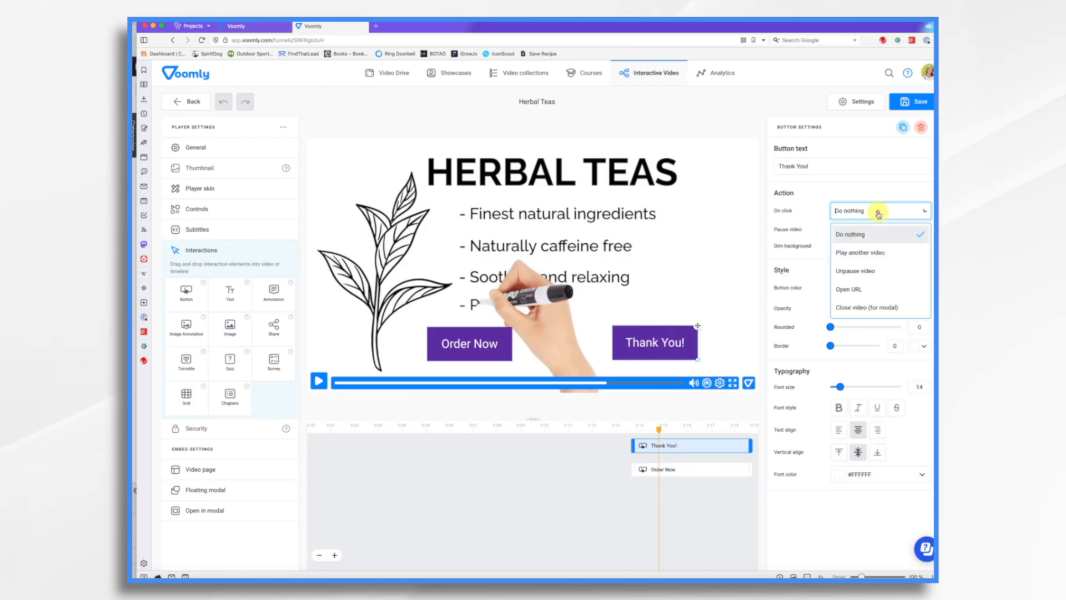
click(871, 252)
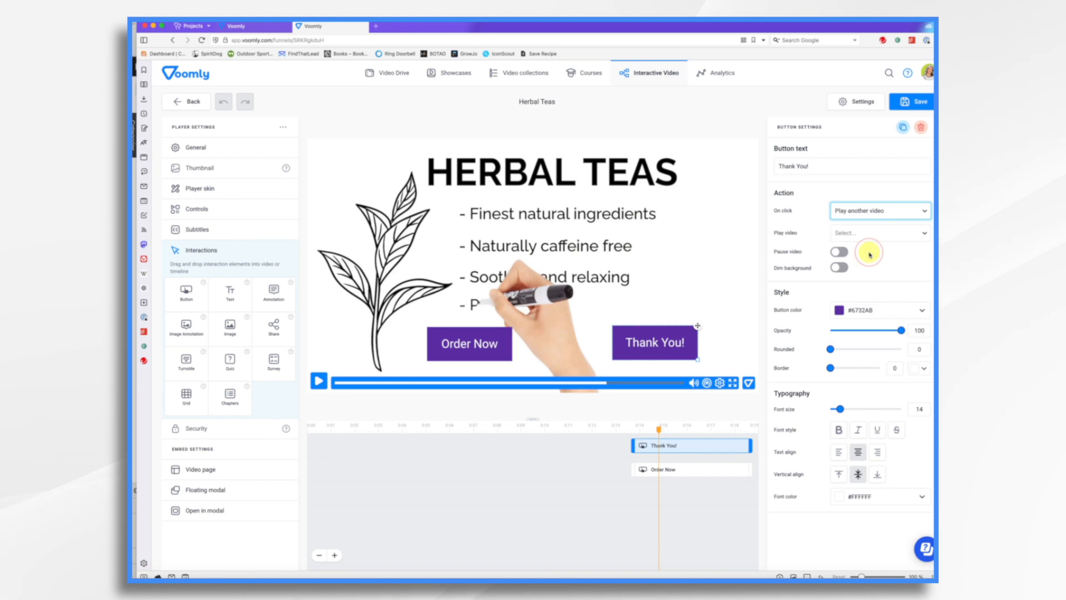
click(868, 233)
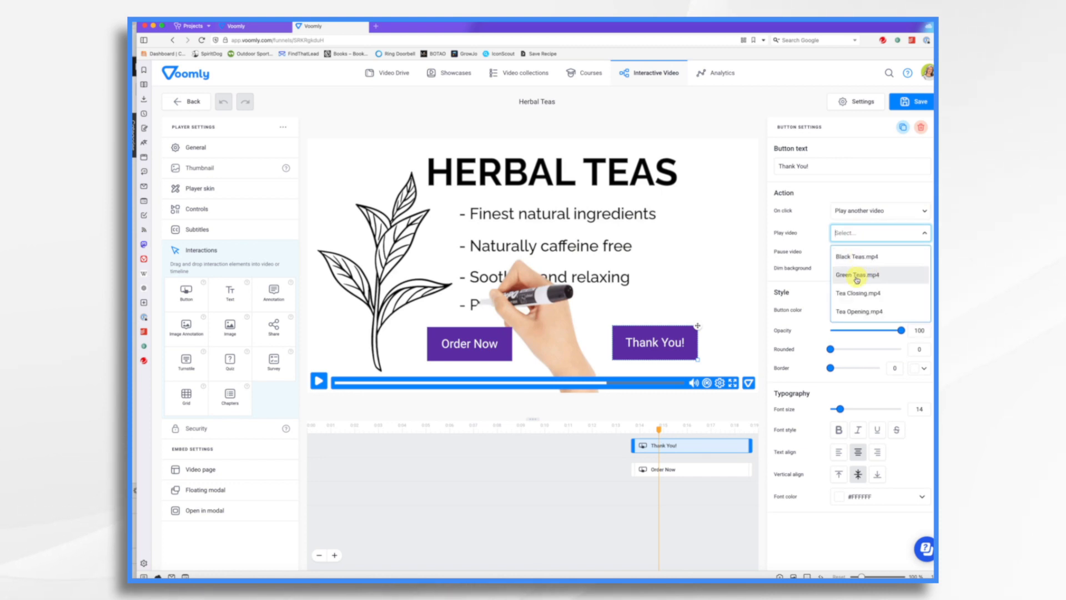
click(866, 292)
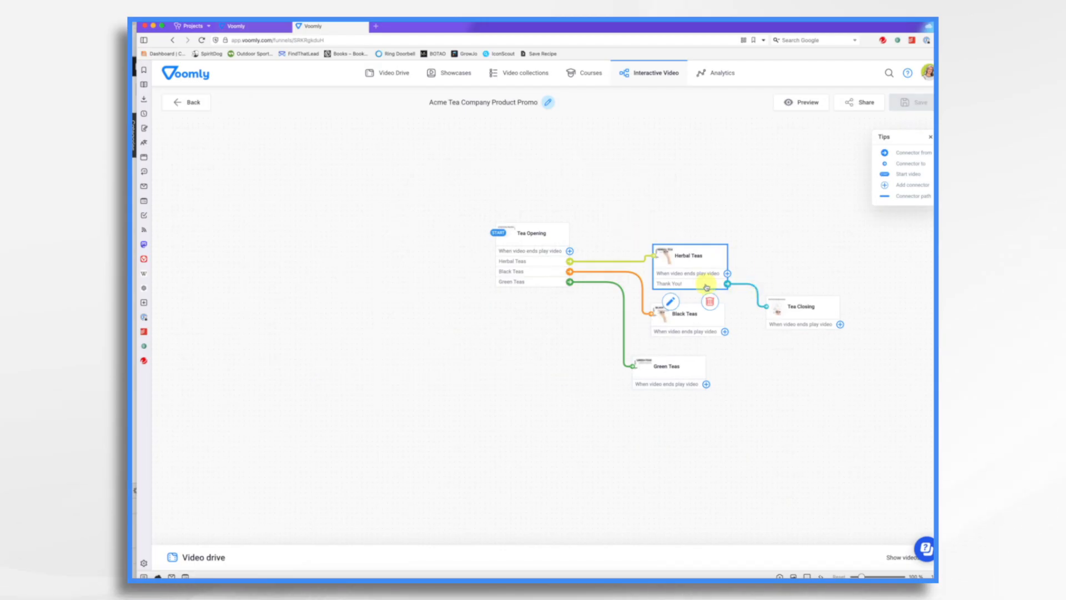
Step: Open the Black Teas video for editing and move its new purple button below the "Boost your energy" line
click(806, 316)
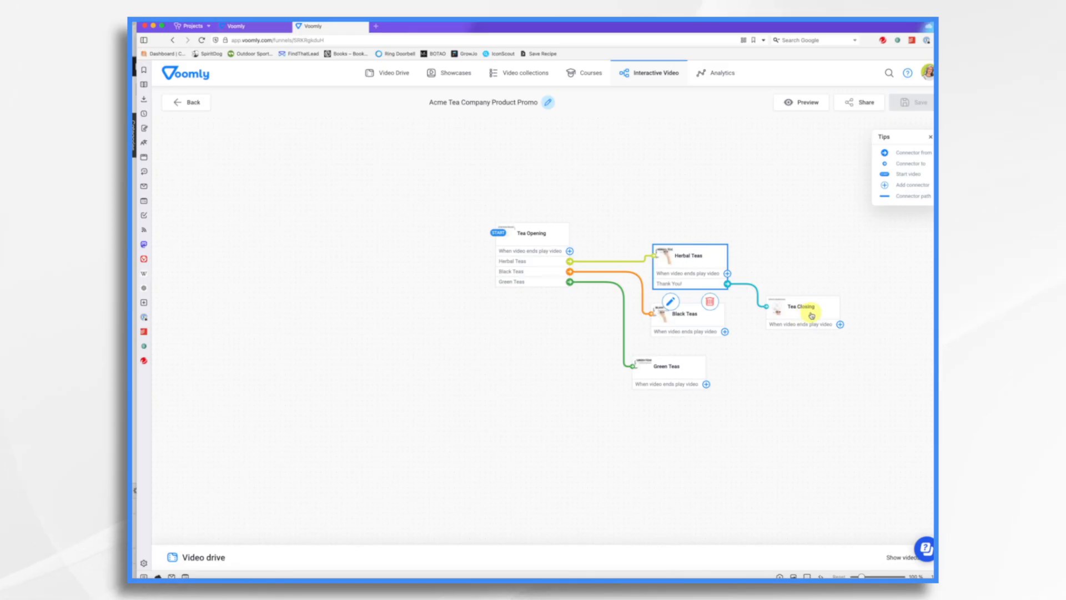
click(686, 315)
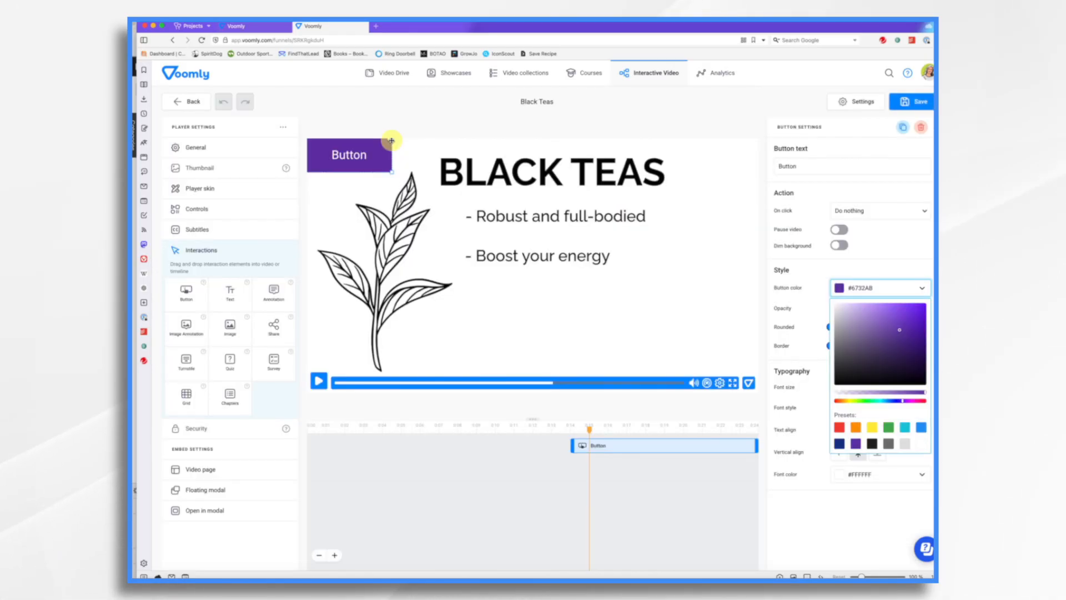
drag(392, 140, 596, 319)
Step: Label the Black Teas button "Order Now", set its click action to Open URL, and save before returning to the video map
click(874, 210)
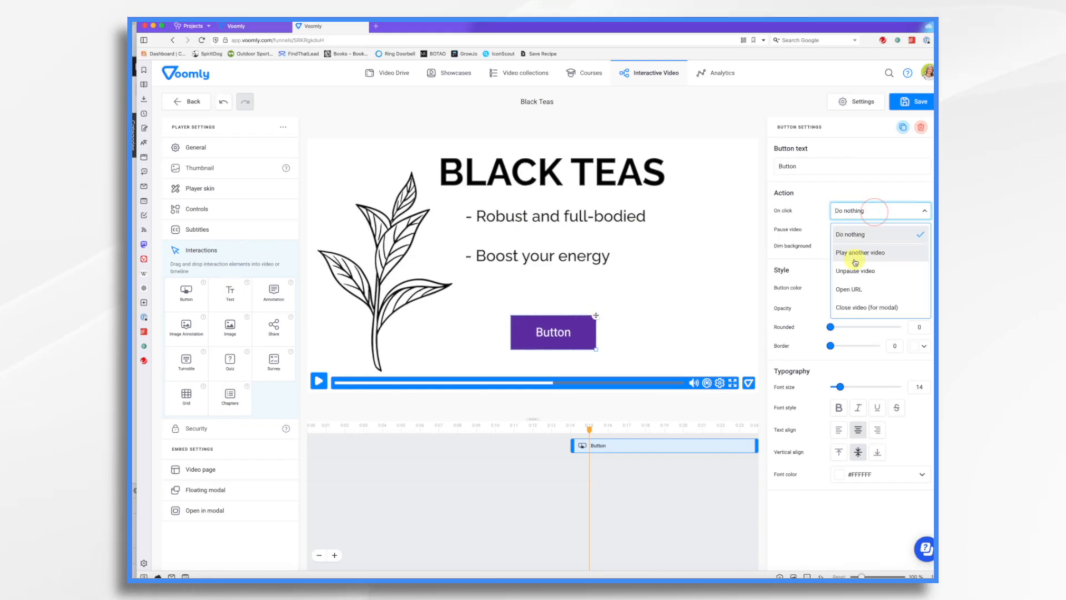
click(848, 289)
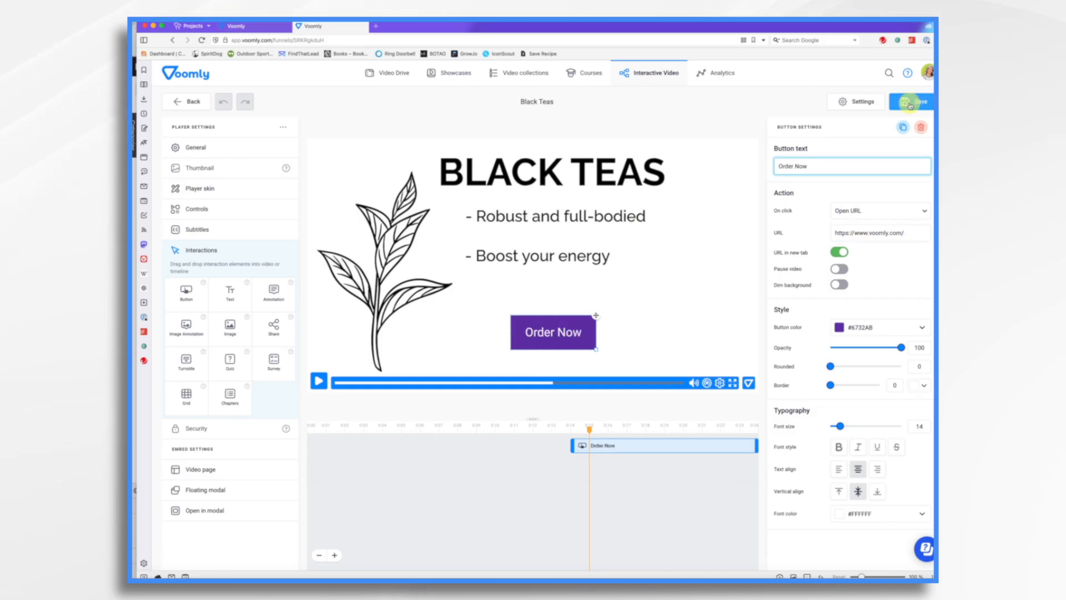
click(911, 103)
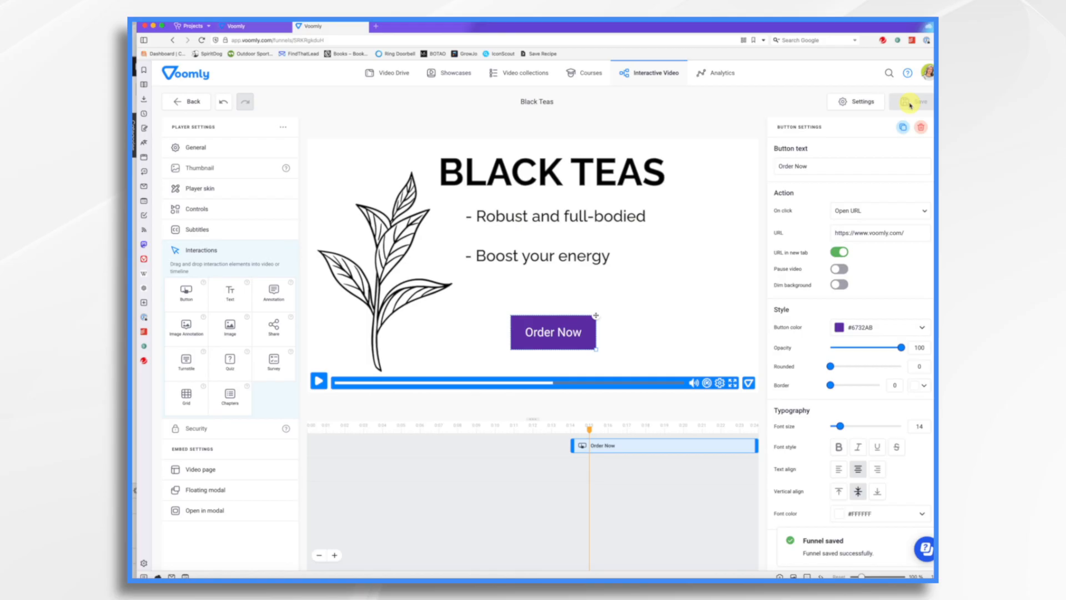
click(190, 105)
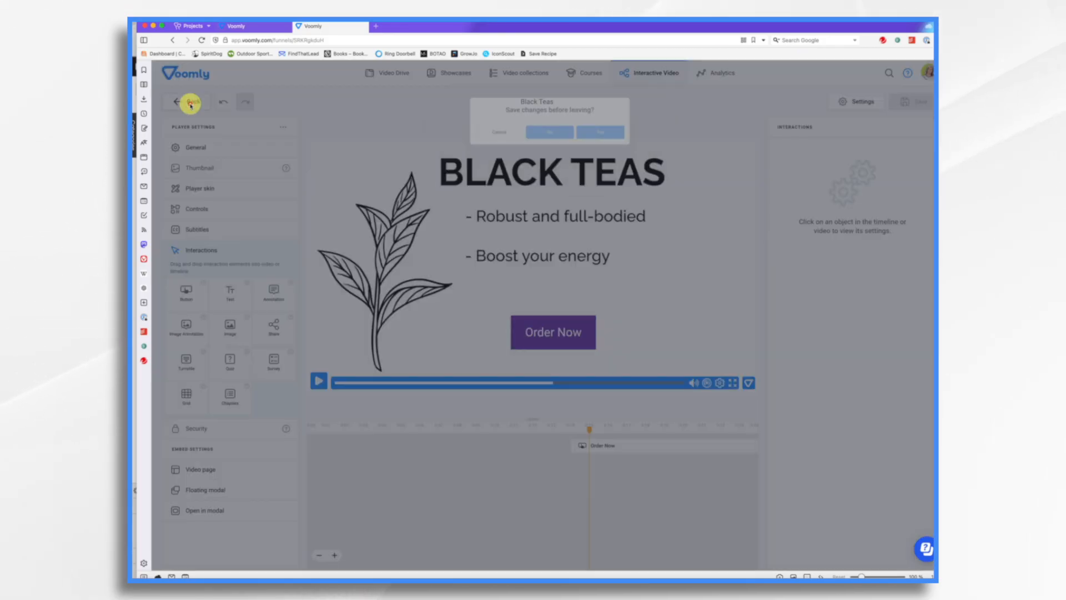
click(628, 137)
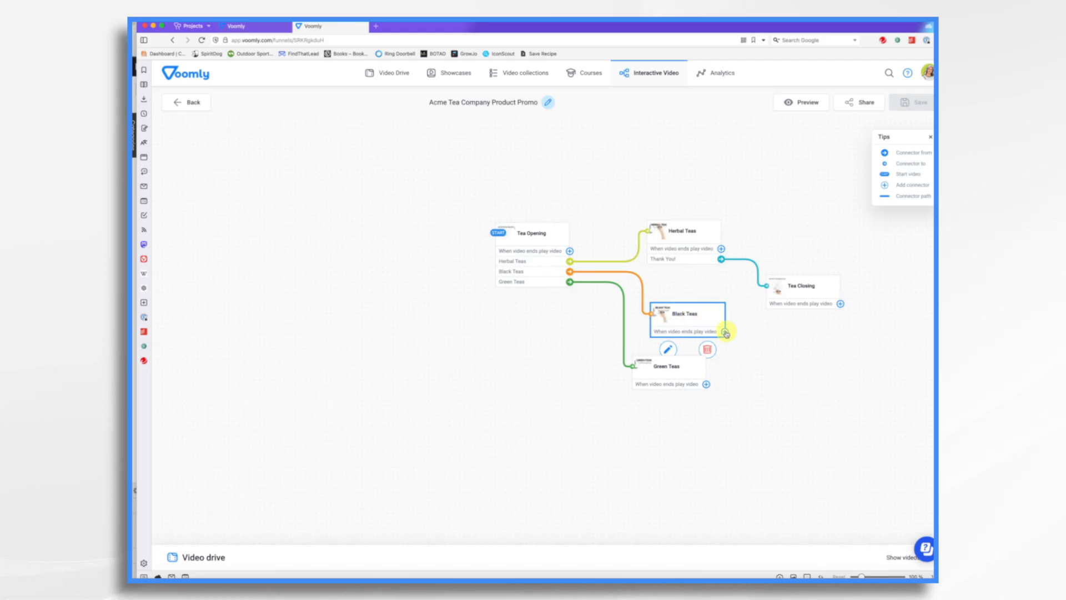
Step: Connect the video-end actions of Black Teas and Green Teas to the Tea Closing video
drag(725, 332, 771, 297)
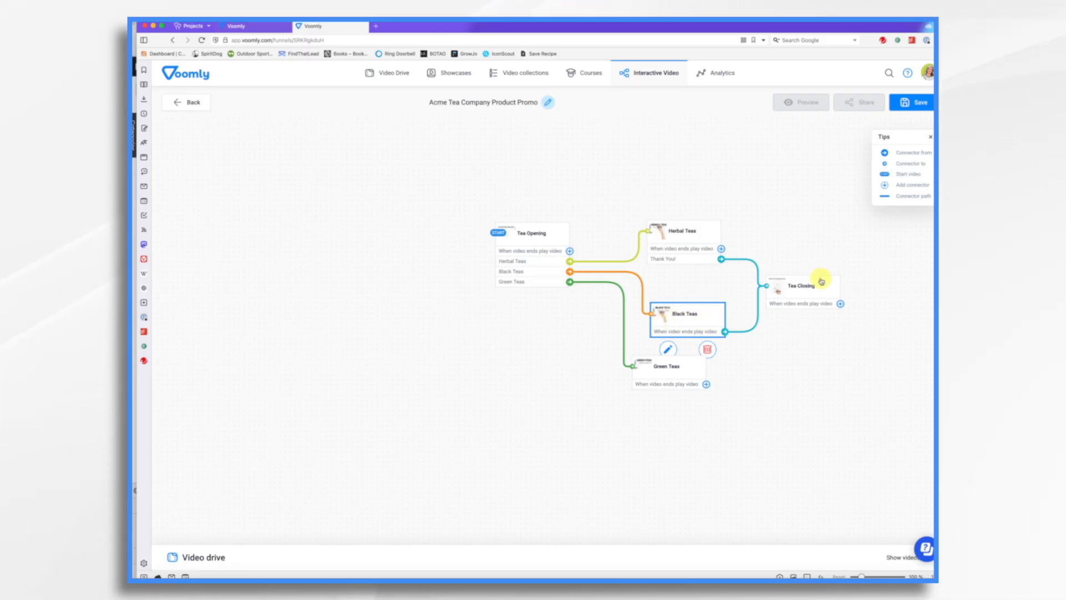
drag(707, 384, 721, 414)
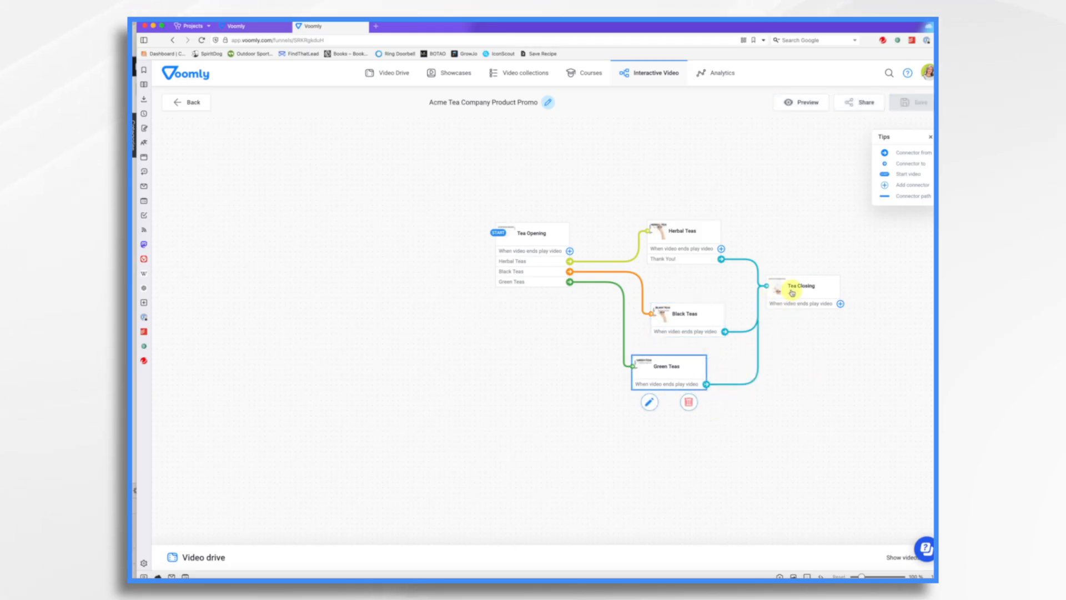
Step: In the Tea Closing video, set the Herbal Teas button's click action to Open URL and open its button color choices
click(792, 292)
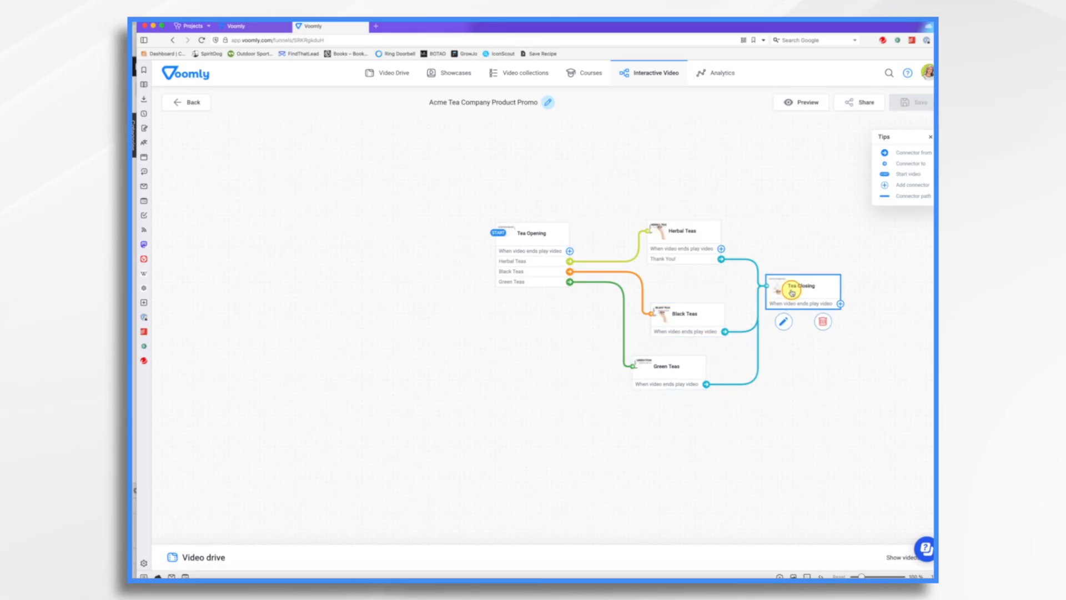
double_click(792, 293)
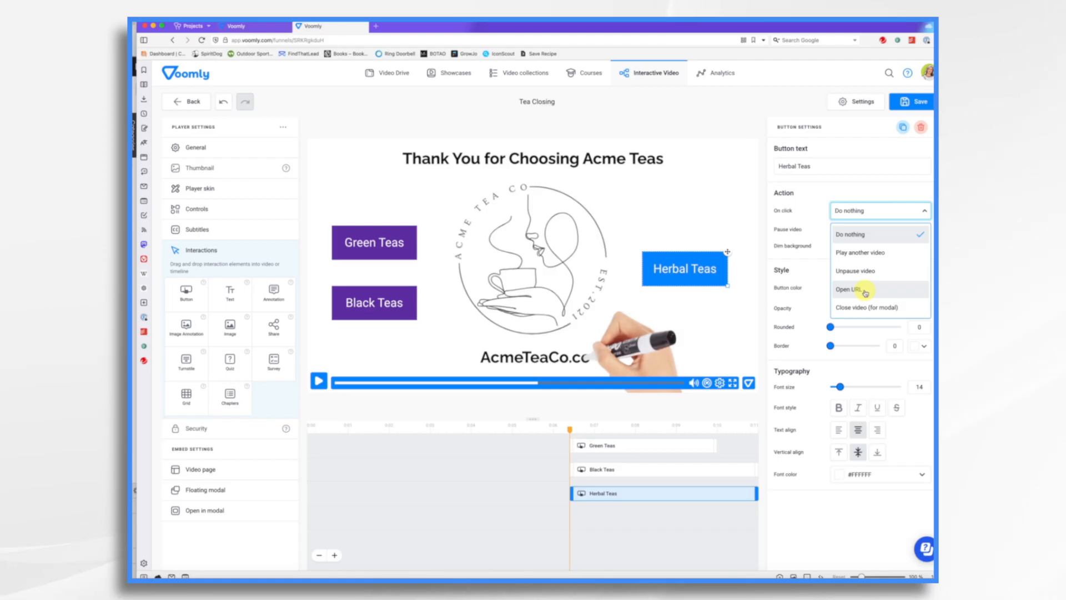
click(865, 291)
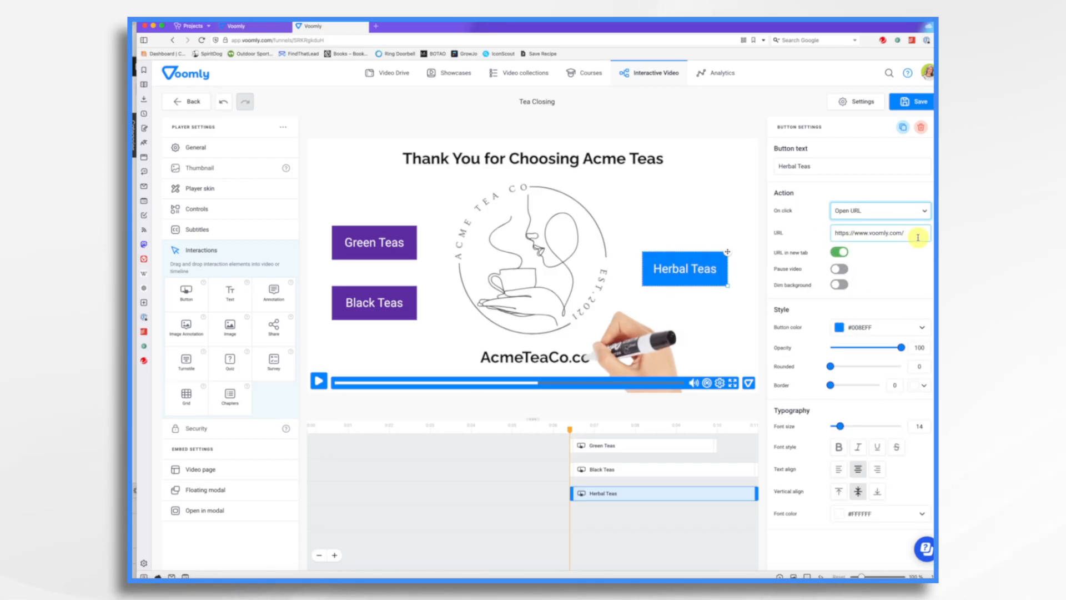
click(841, 327)
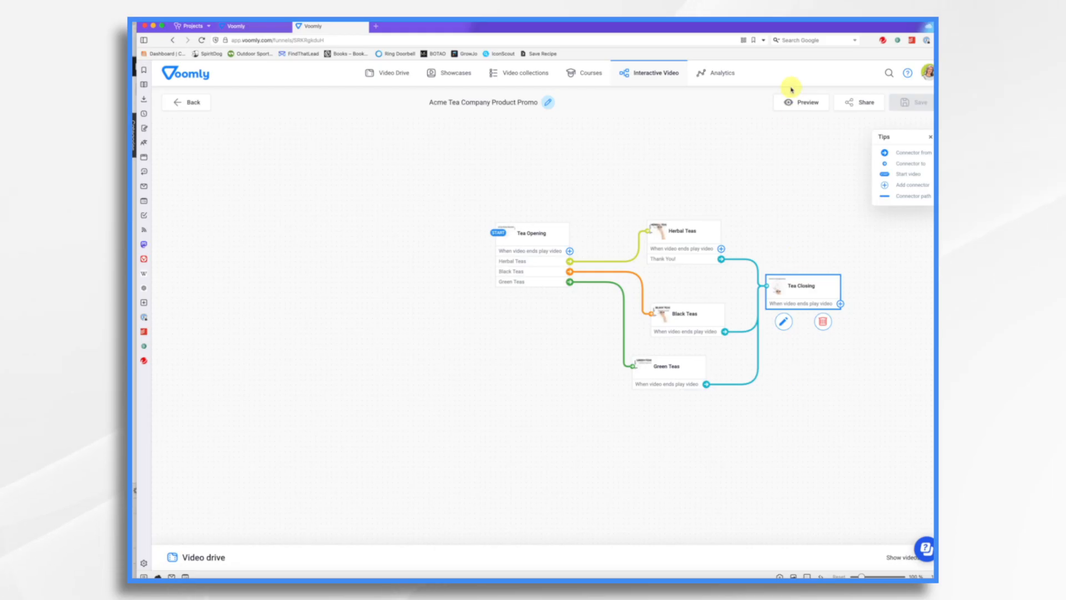
Step: Copy the interactive video's page link to the clipboard and load it in a new browser tab
click(859, 104)
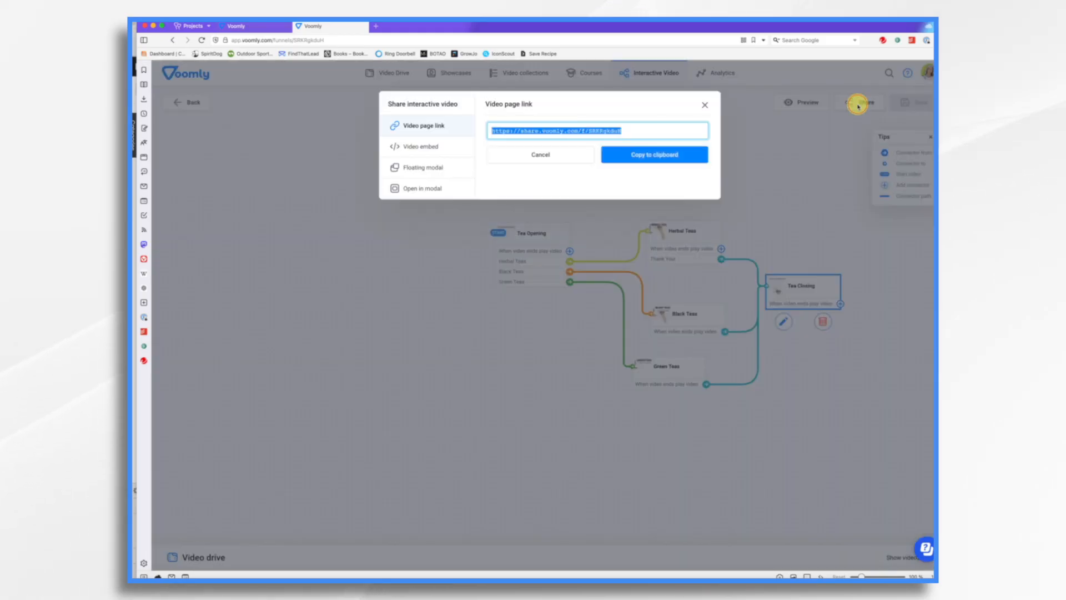
click(654, 157)
click(376, 26)
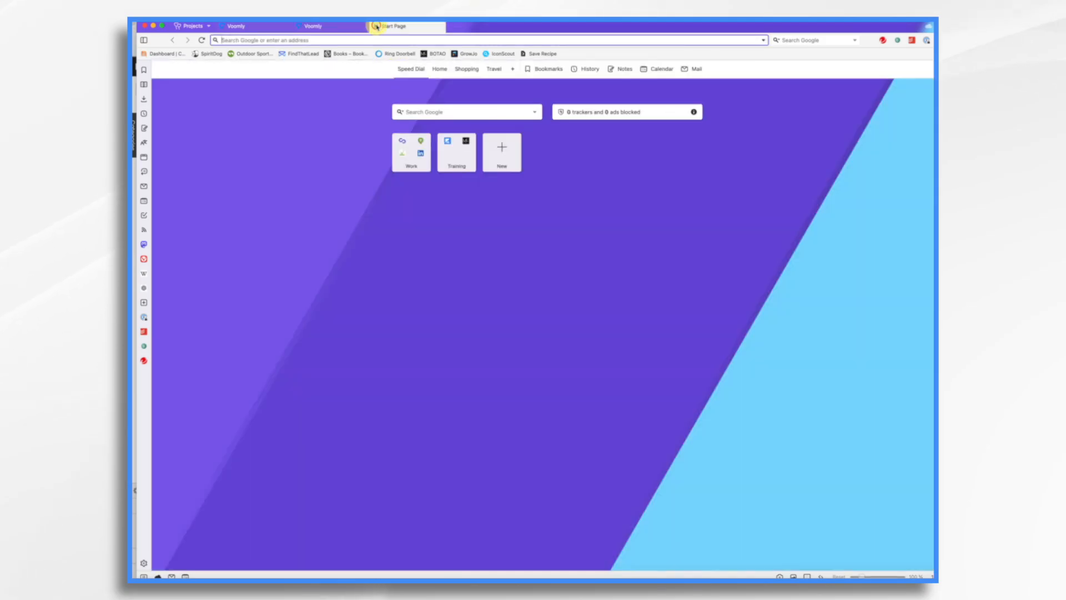
key(super+v)
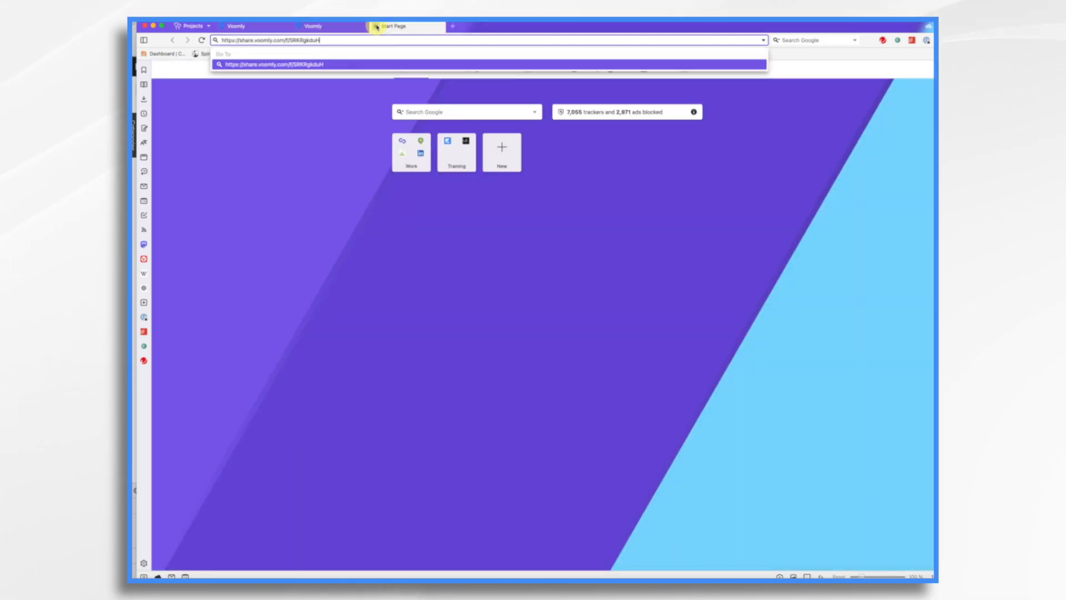
key(Return)
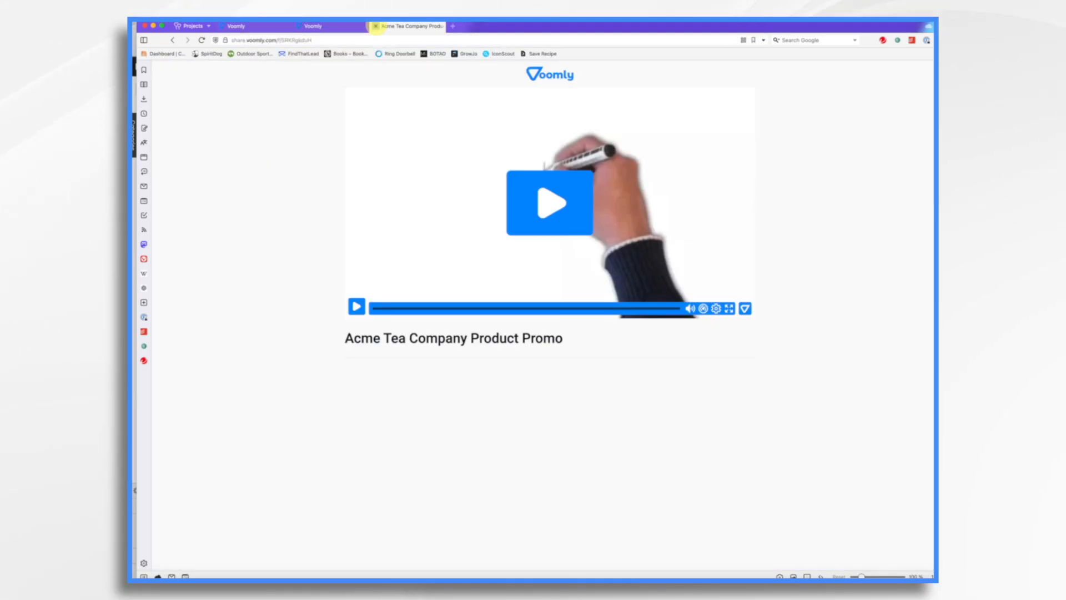
Step: Play the shared promo, choose Black Teas, and follow its Order Now button to test the interactive path
click(548, 210)
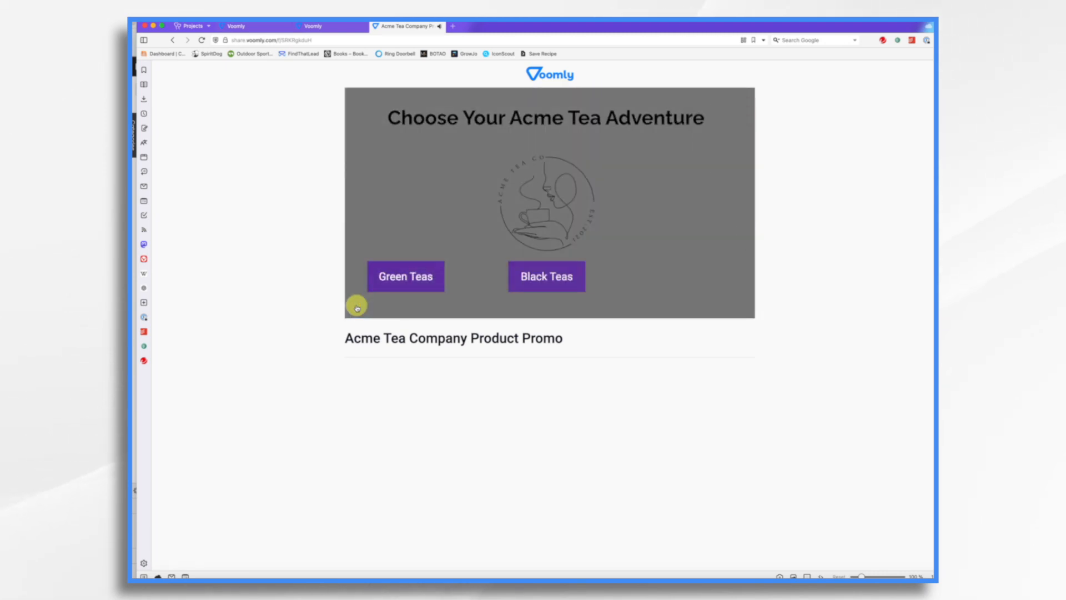
click(547, 282)
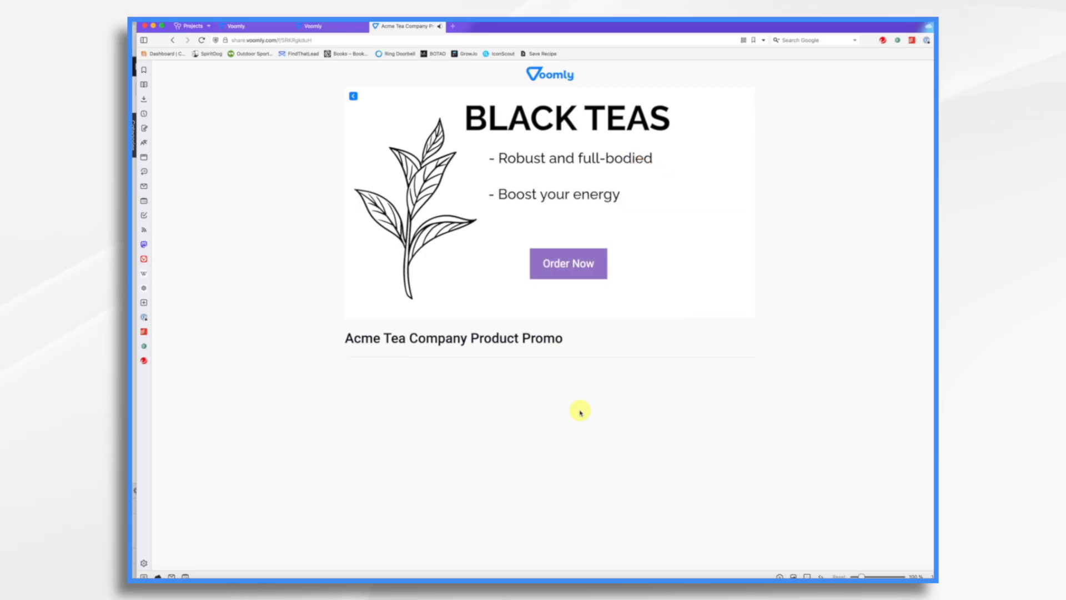
click(567, 272)
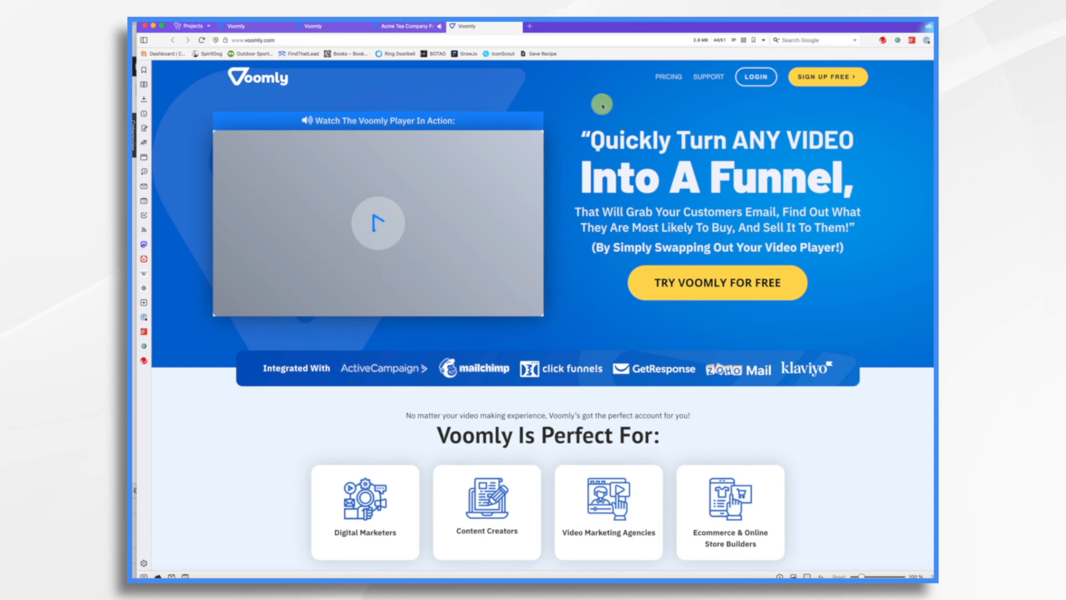